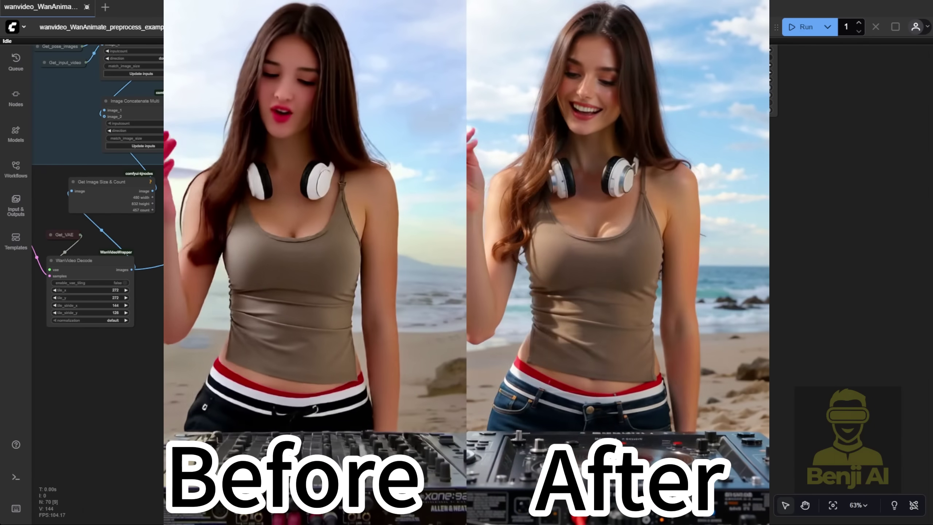
Step: Examine the generated DJ video preview alongside its reference image, face crop, pose skeleton and source video
scroll(292, 315, up, 3)
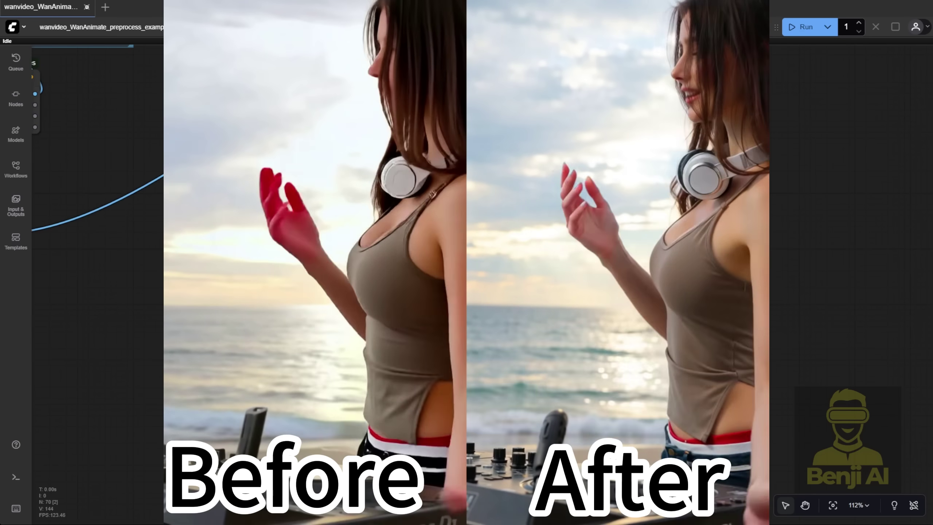
scroll(307, 316, up, 3)
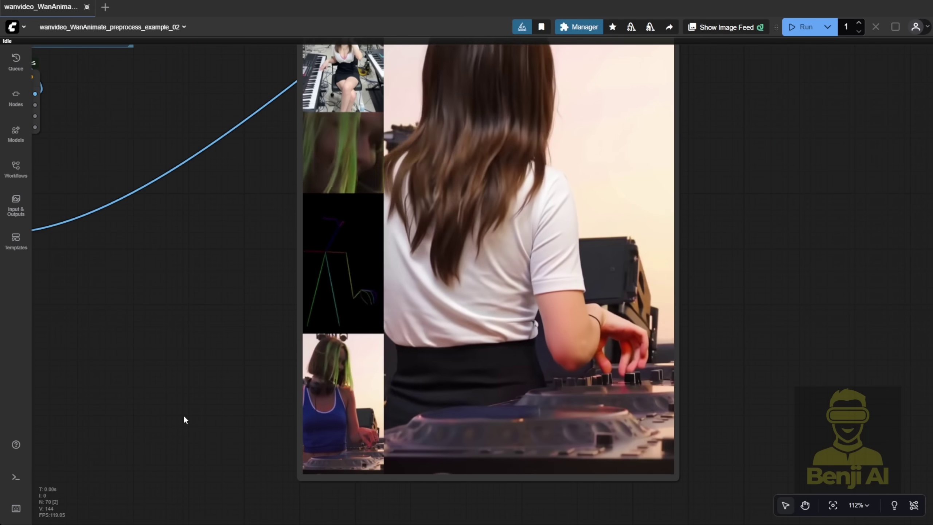
scroll(204, 357, down, 2)
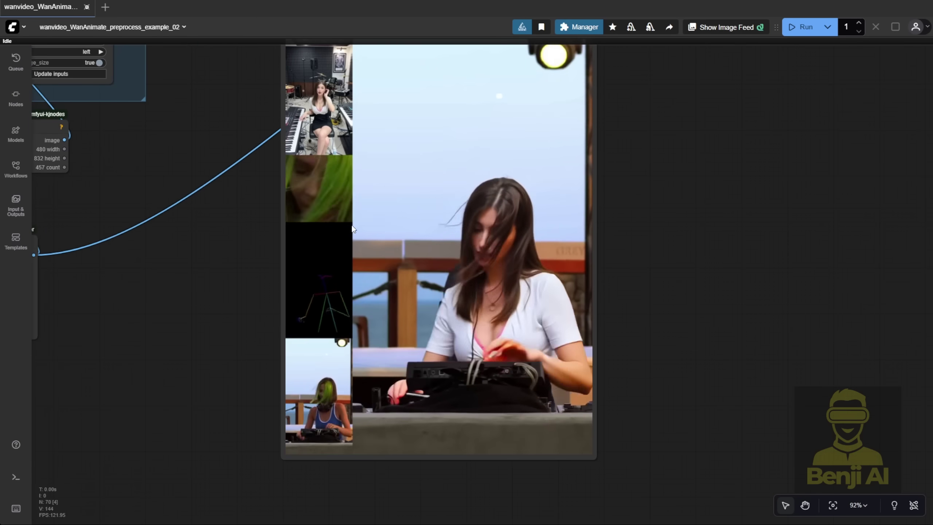
scroll(357, 223, up, 6)
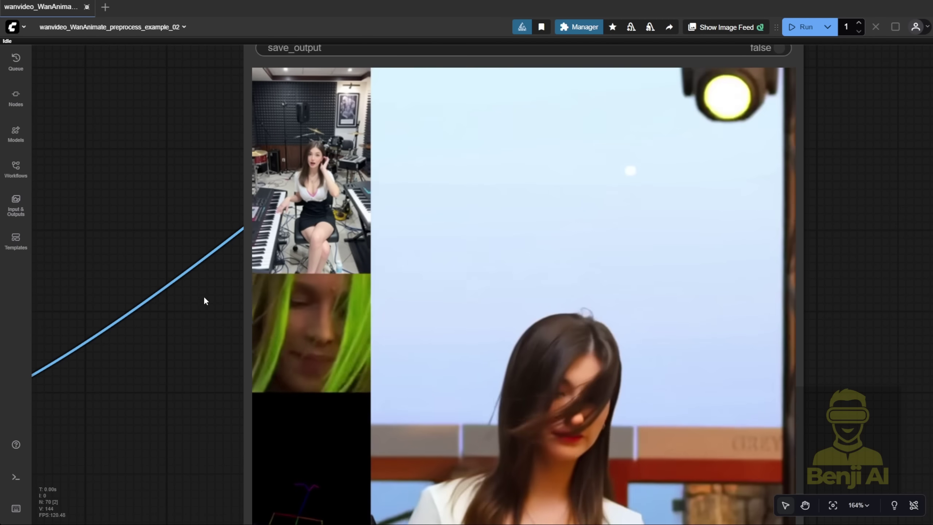
scroll(203, 299, down, 4)
drag(198, 256, 192, 179)
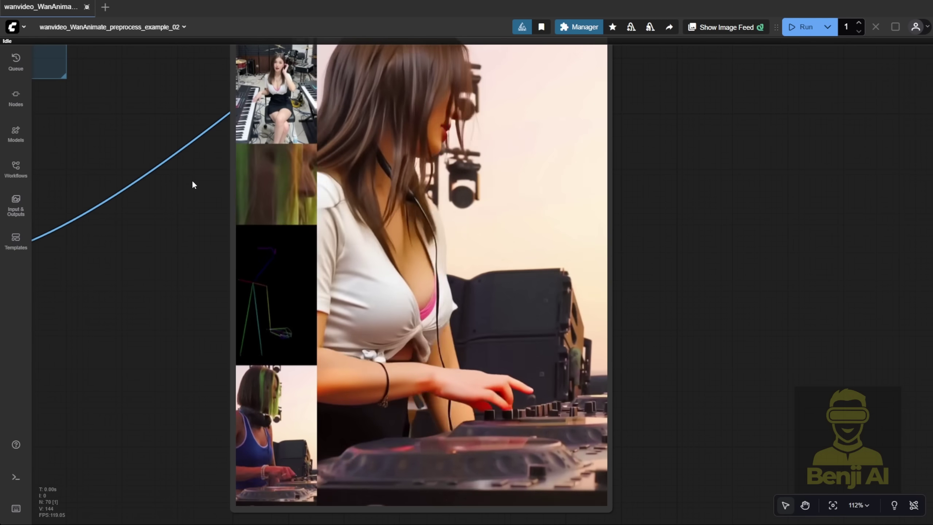
scroll(191, 179, down, 3)
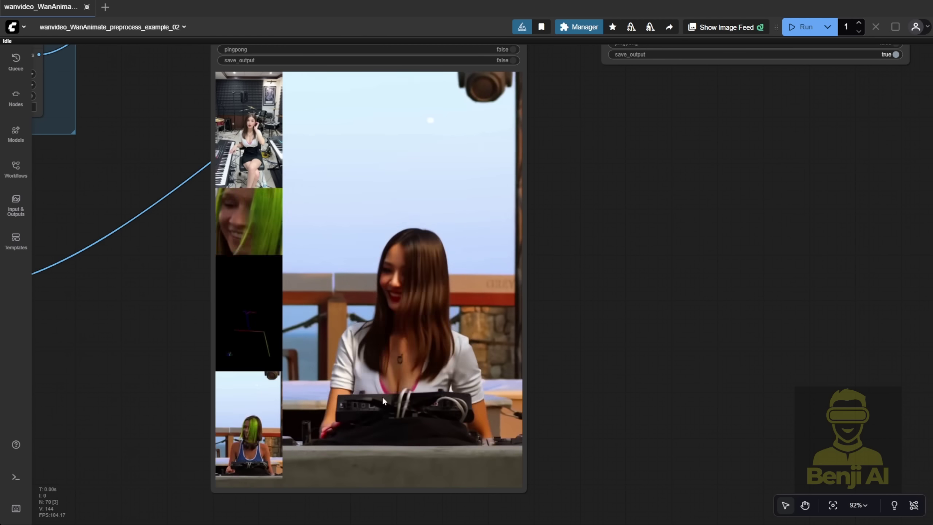
scroll(382, 396, down, 2)
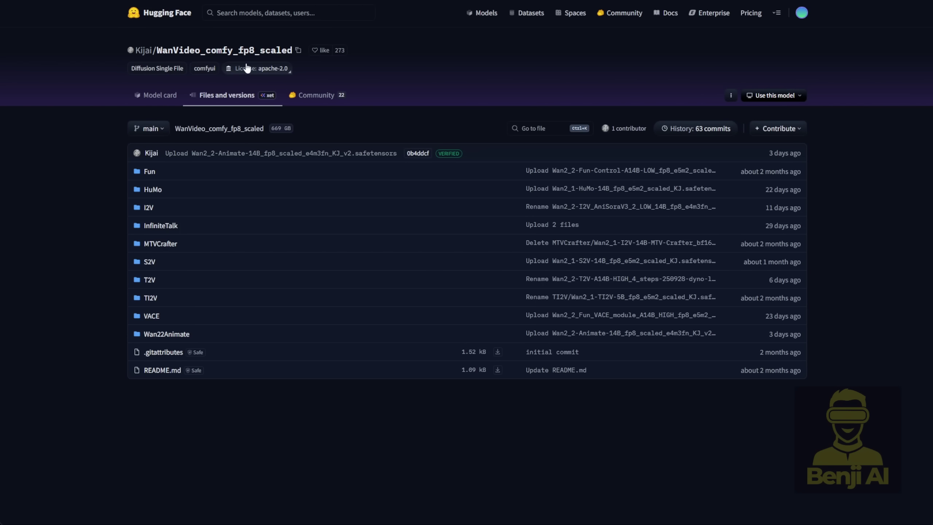
Step: On Hugging Face, open the Wan22Animate folder of WanVideo_comfy_fp8_scaled and point out the Wan2_2-Animate-14B_fp8_scaled_e4m3fn_KJ_v2.safetensors file
click(166, 335)
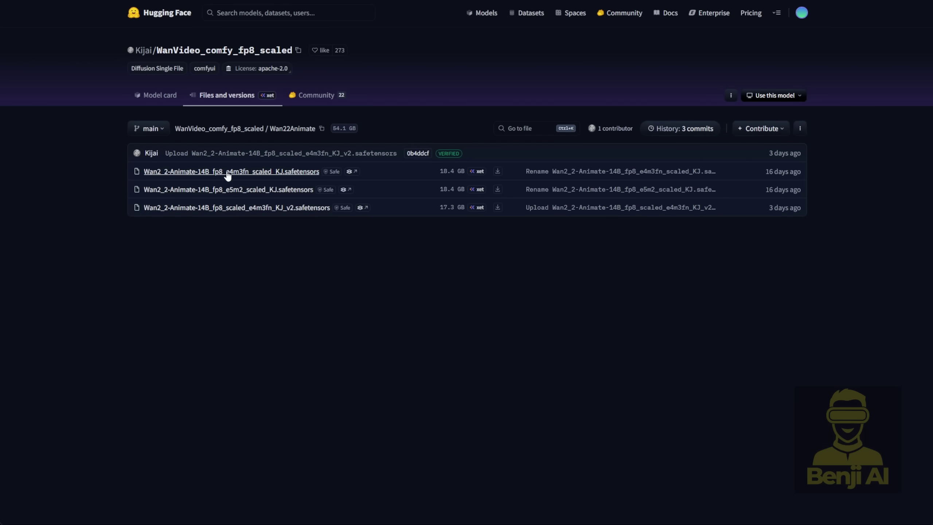
drag(332, 208, 212, 203)
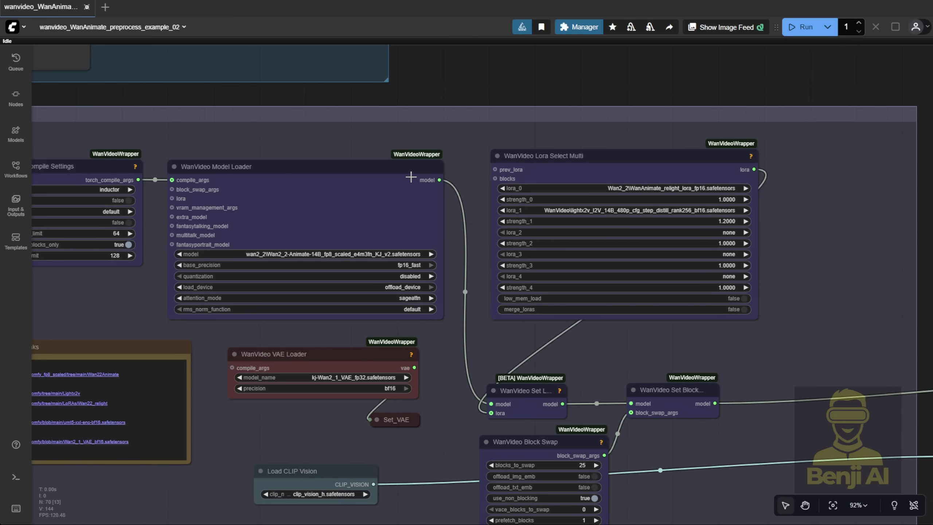
Step: Back in the ComfyUI workflow, review the Models group and the Preprocessing group's links note, model loaders and Sam2Segmentation nodes
scroll(734, 193, down, 3)
scroll(679, 259, up, 2)
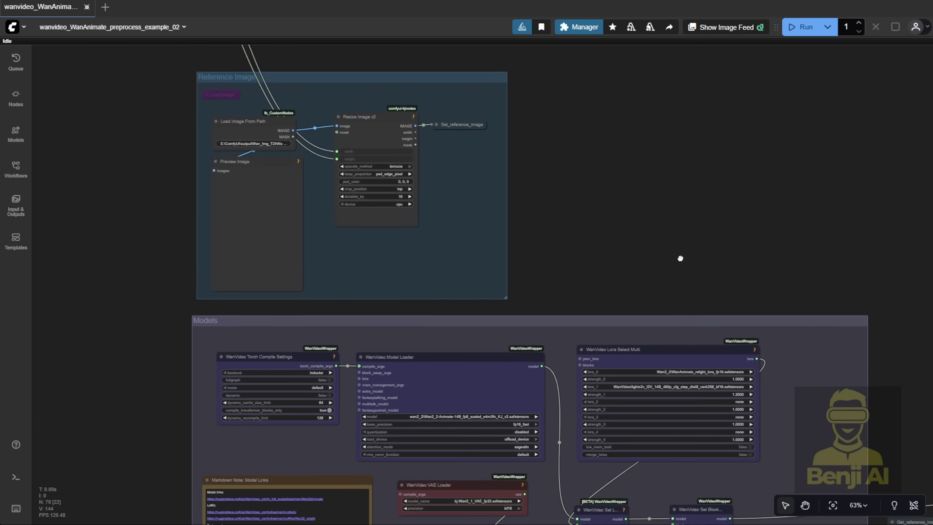
drag(638, 171, 536, 496)
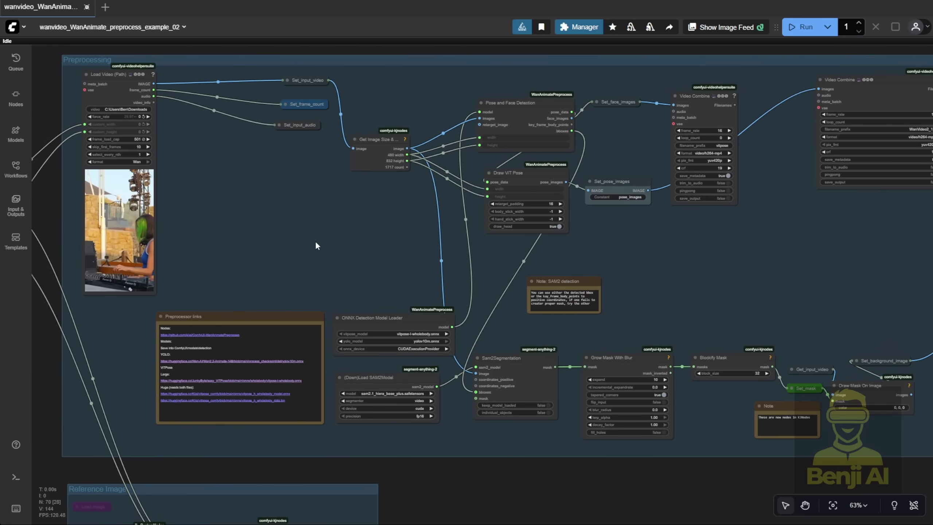
scroll(322, 238, down, 1)
scroll(322, 239, up, 2)
click(312, 310)
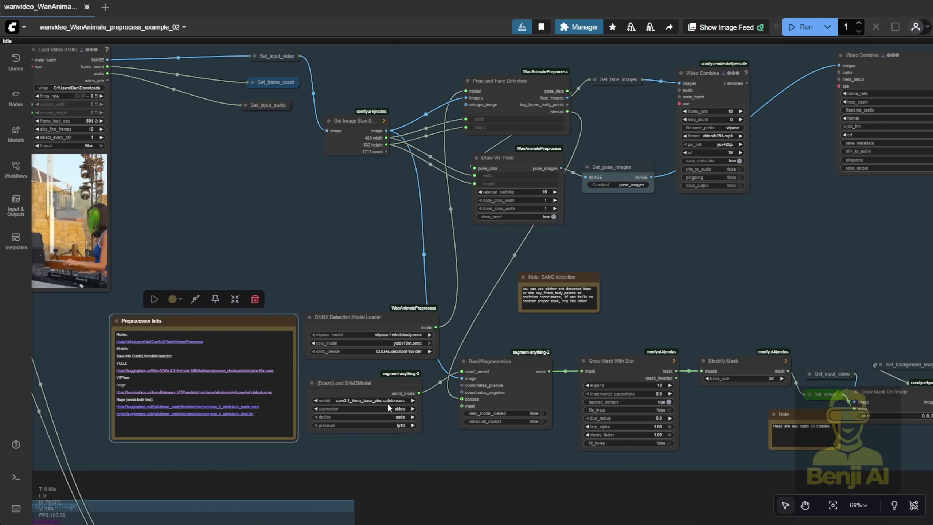
scroll(517, 331, up, 8)
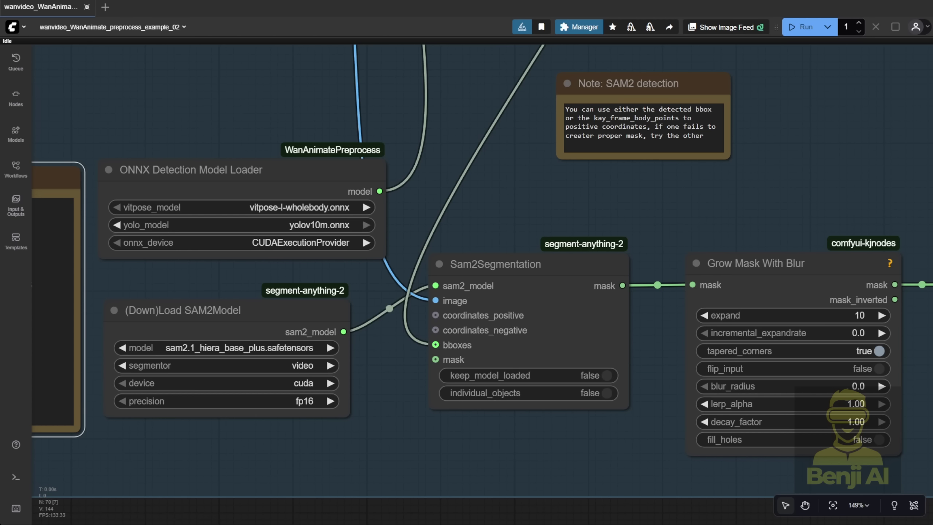
scroll(710, 135, down, 5)
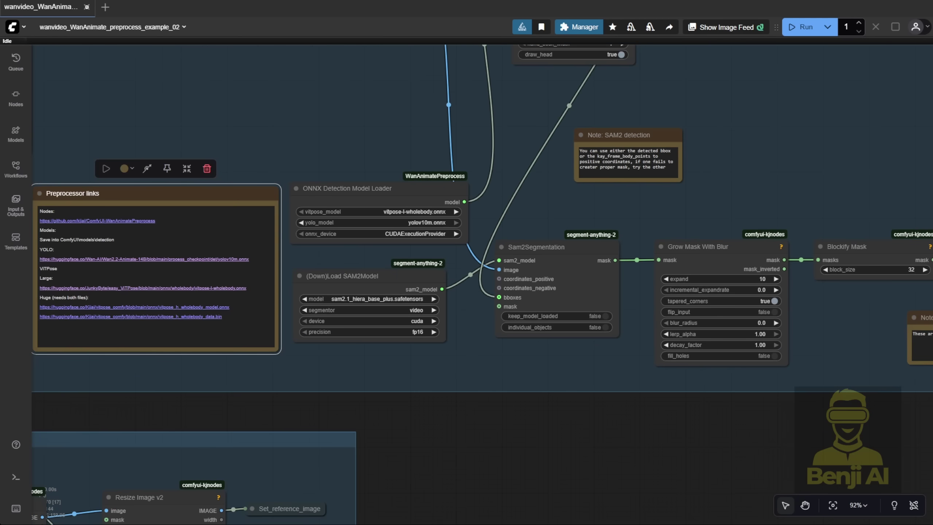
drag(710, 134, 739, 289)
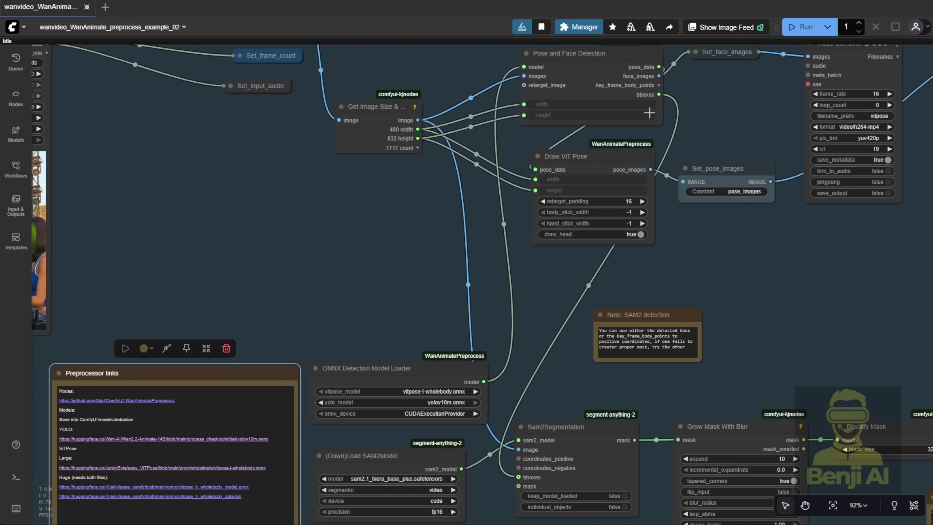
Step: Inspect the Draw ViT Pose, Pose and Face Detection, and ONNX Detection Model Loader nodes in the Preprocessing group
scroll(643, 83, up, 3)
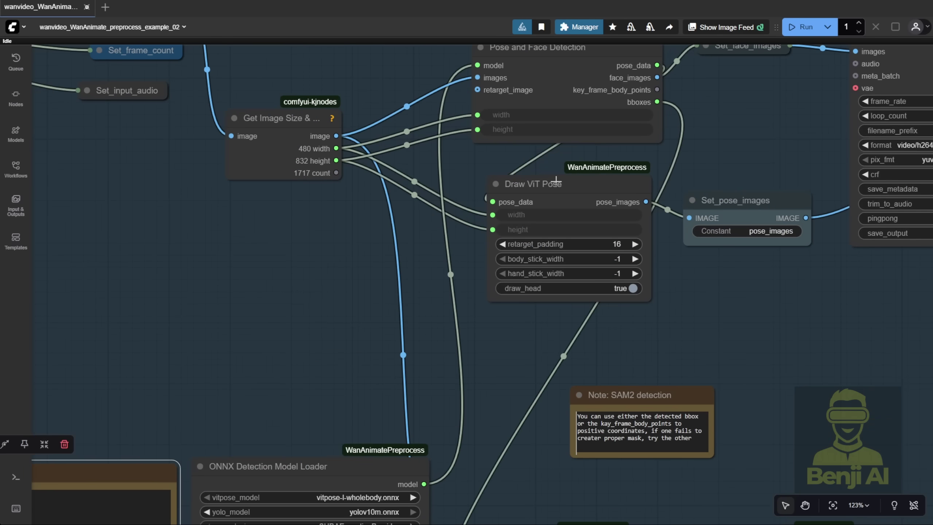
click(561, 217)
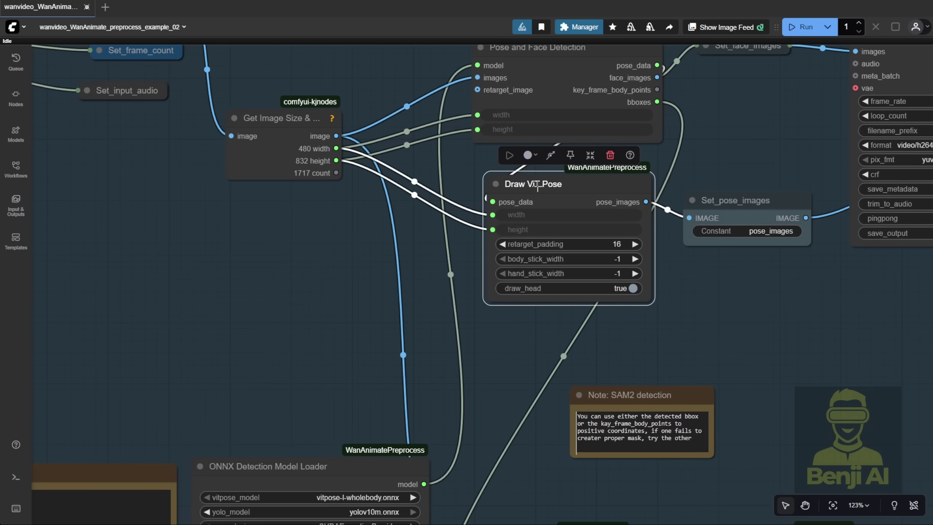
scroll(507, 190, up, 3)
click(453, 139)
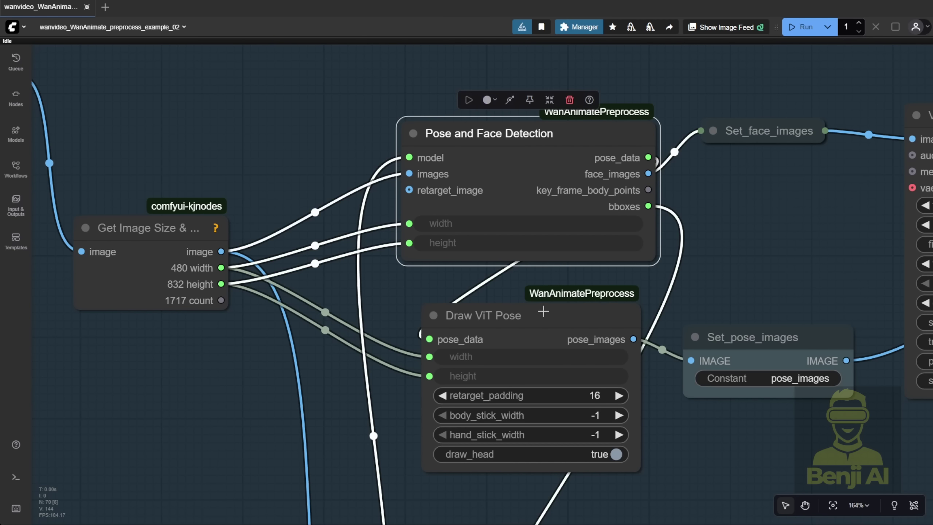
click(589, 315)
scroll(740, 283, down, 10)
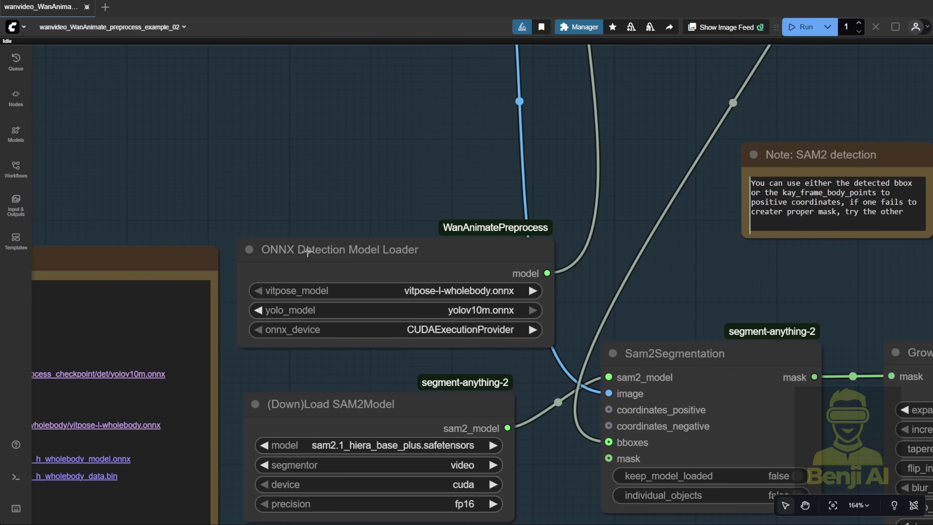
click(441, 274)
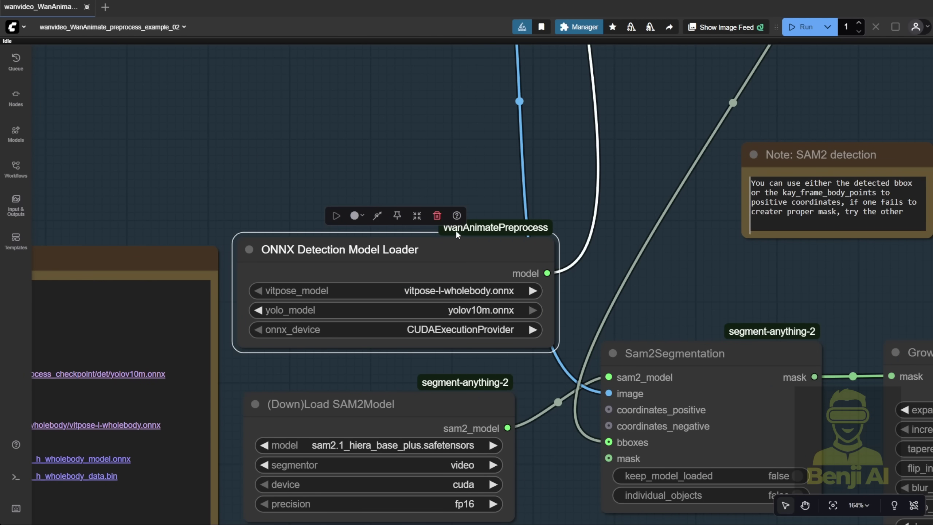
click(578, 184)
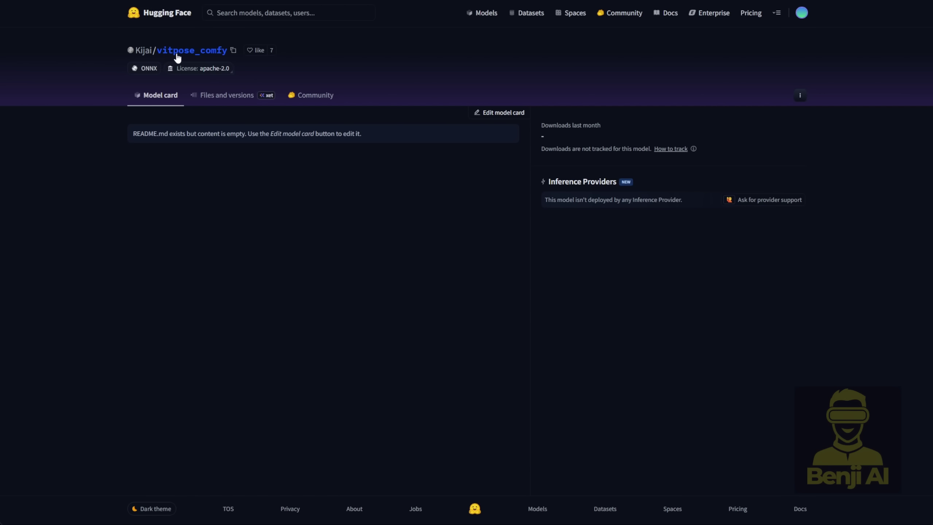
Step: Browse the files of the Kijai/vitpose_comfy repository on Hugging Face and follow the yolov10m.onnx link in the workflow's Preprocessor links note
click(222, 98)
click(152, 175)
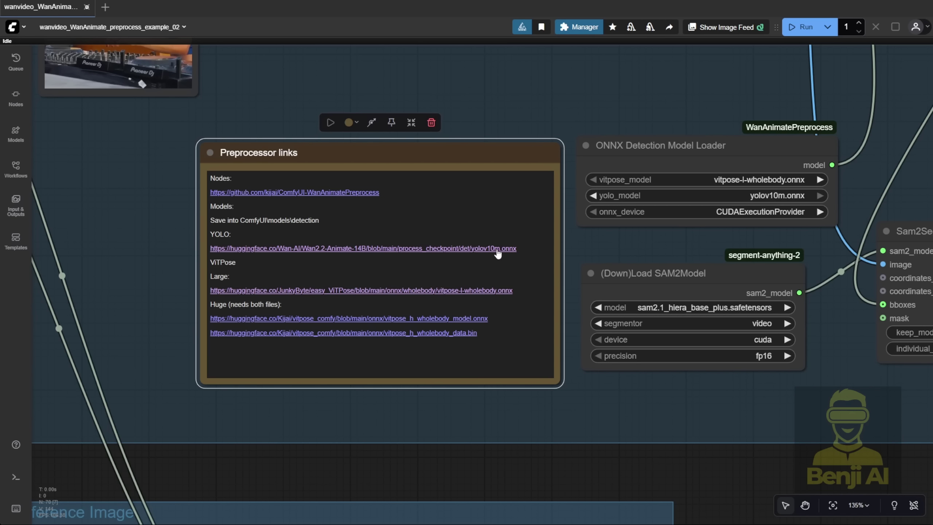
click(500, 248)
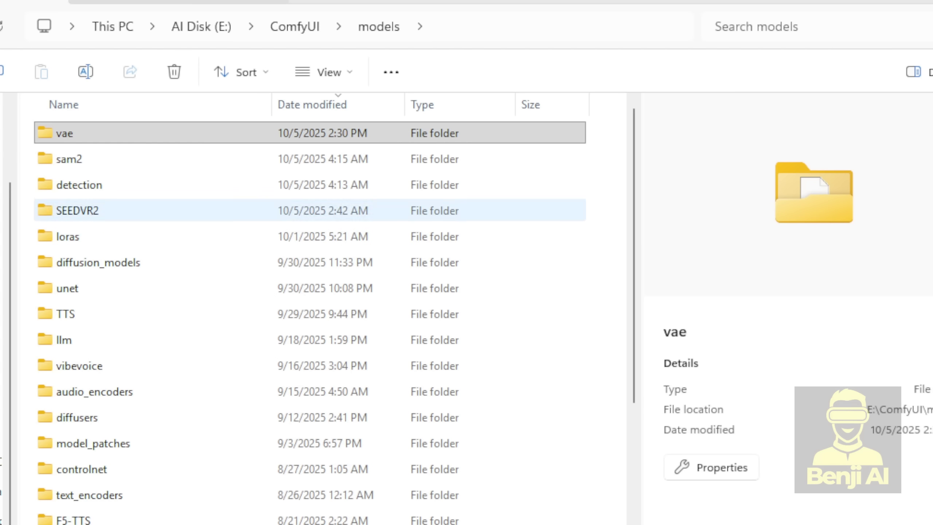
Step: In File Explorer, open the detection folder inside ComfyUI's models folder and check the model files stored there
click(92, 188)
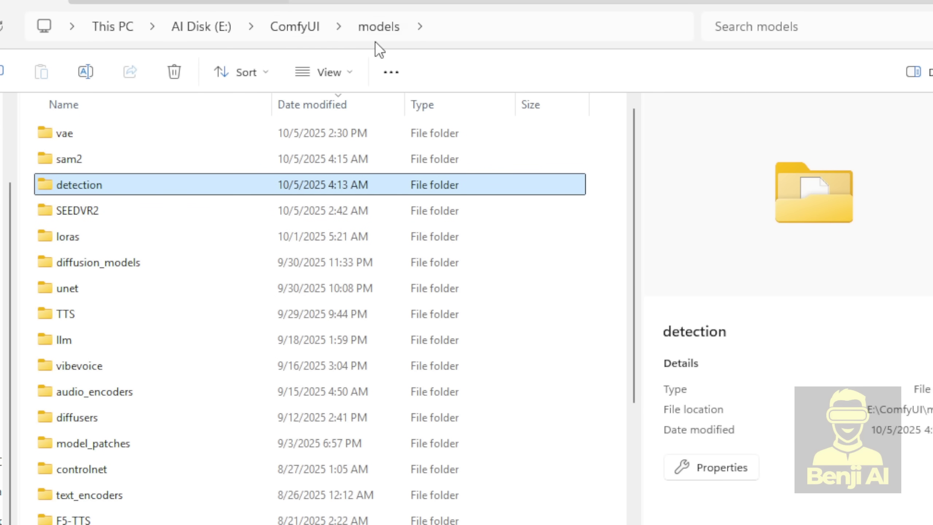
key(Return)
click(145, 136)
click(131, 155)
click(156, 117)
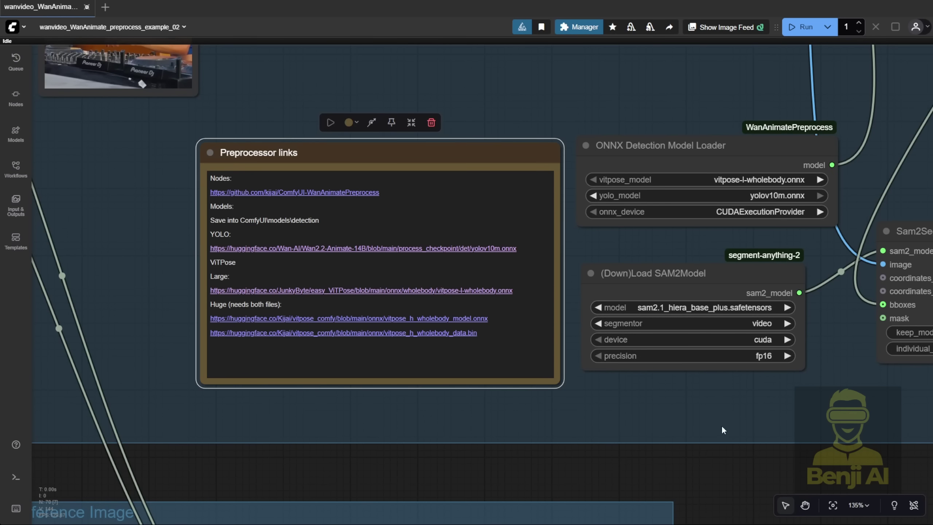
Step: In the ComfyUI workflow, connect the WanVideo Context Options node's context_options output to the matching input of the WanVideo Sampler
scroll(716, 423, down, 6)
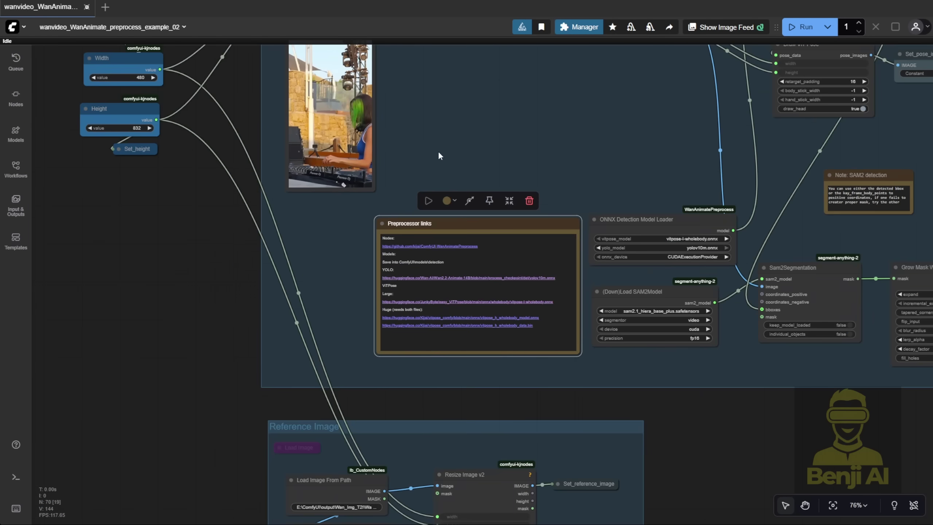
drag(438, 154, 385, 252)
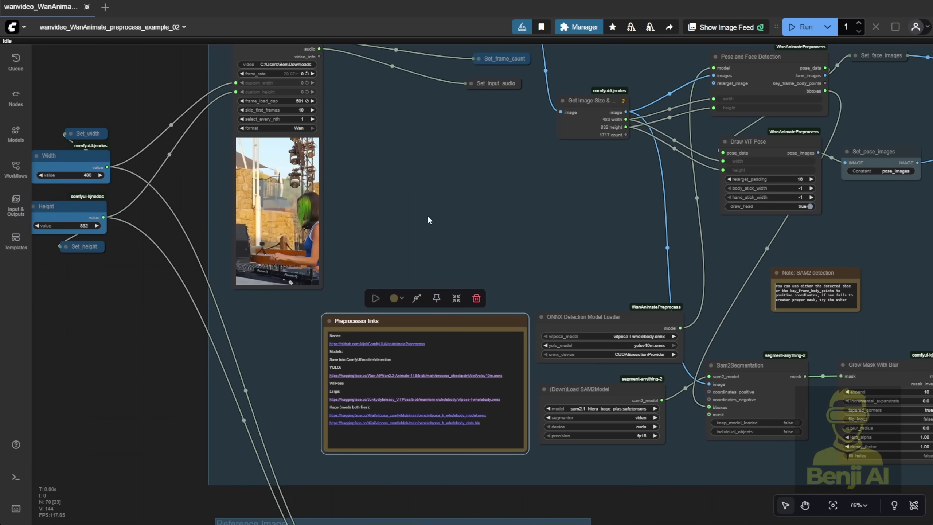
drag(428, 219, 297, 292)
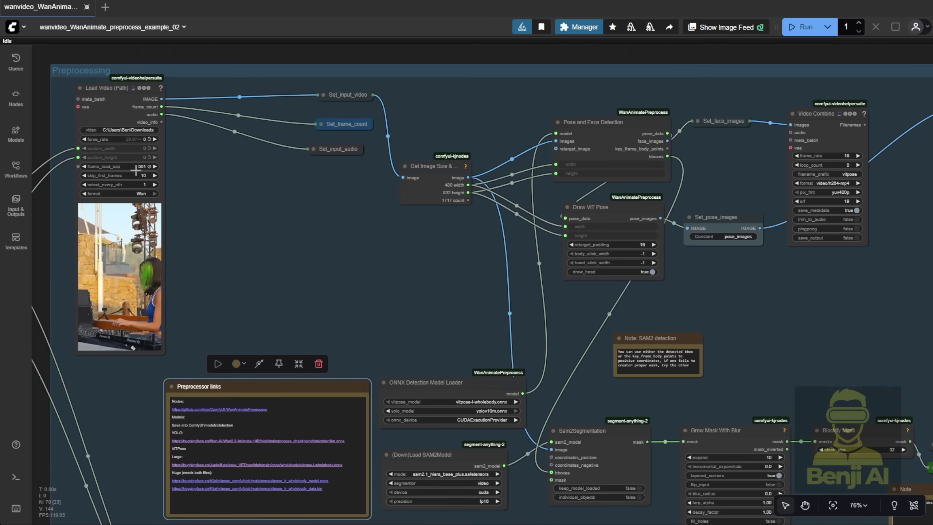
drag(440, 514, 425, 347)
scroll(424, 347, up, 1)
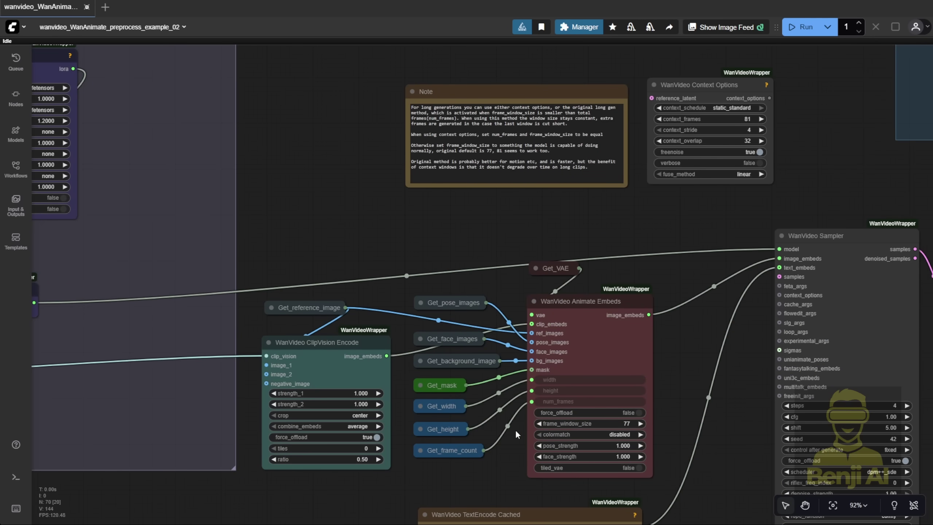
scroll(547, 404, up, 4)
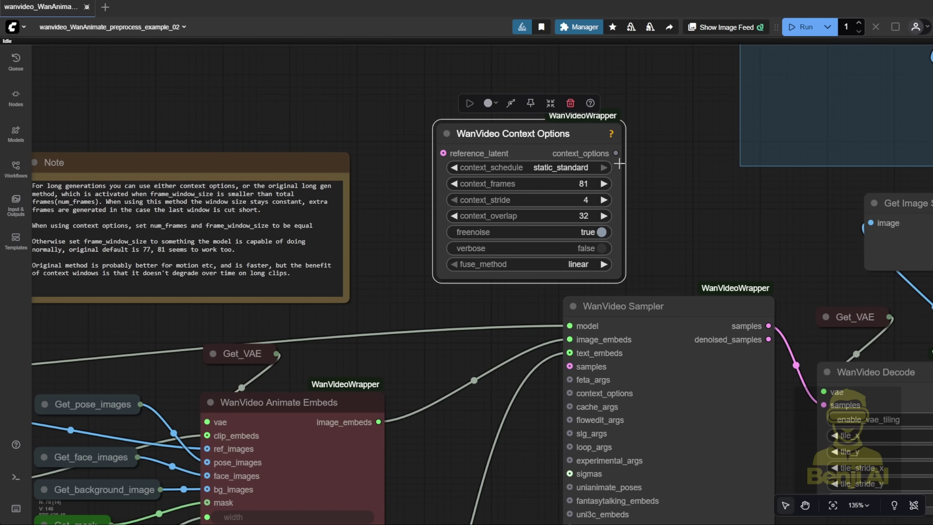
drag(616, 153, 569, 393)
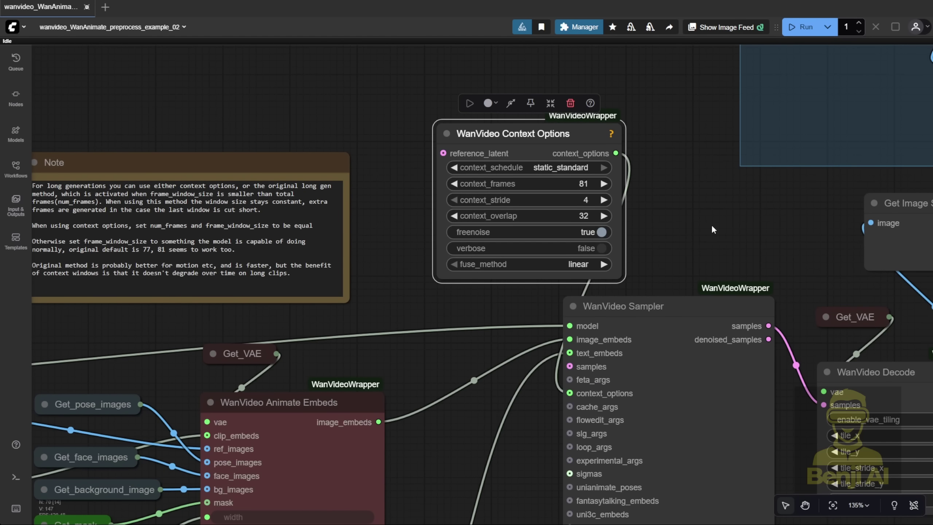
drag(717, 239, 686, 192)
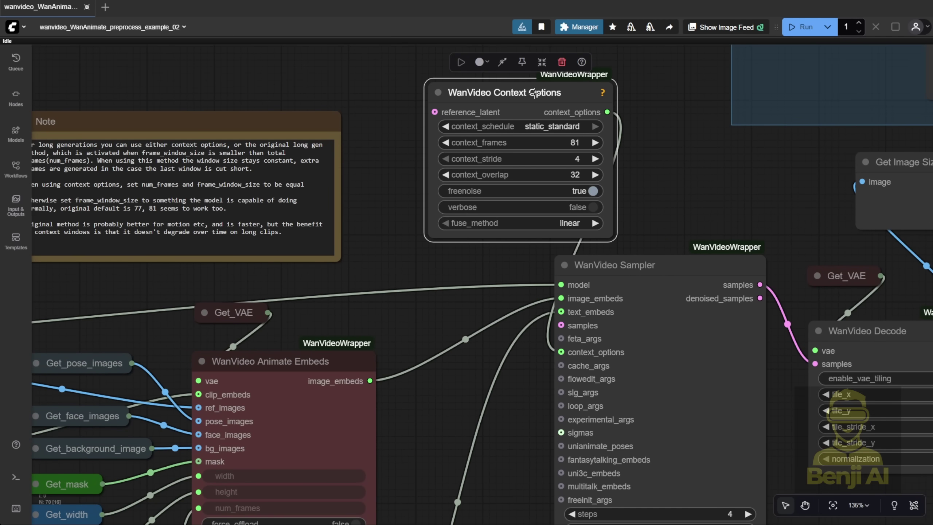
Step: Expand the Get_frame_count node beside WanVideo Animate Embeds to check its constant, and collapse it again
click(448, 280)
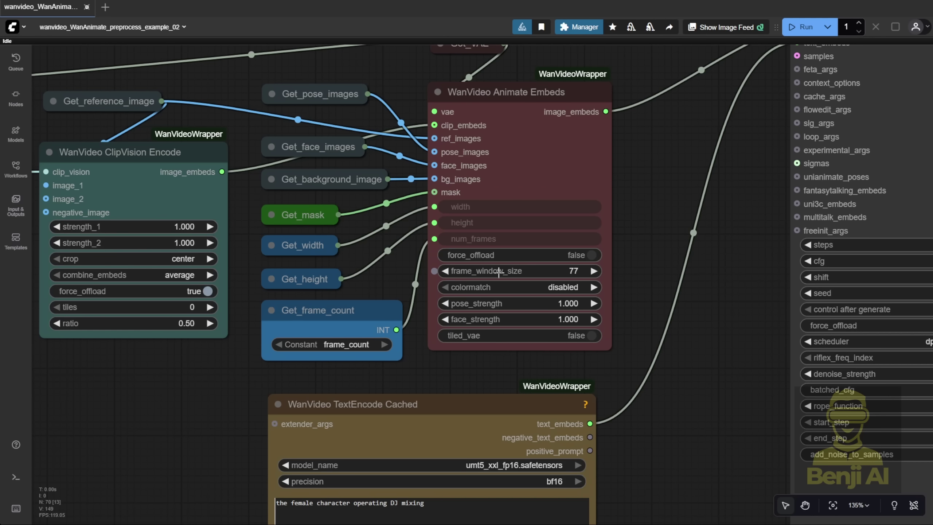
click(271, 310)
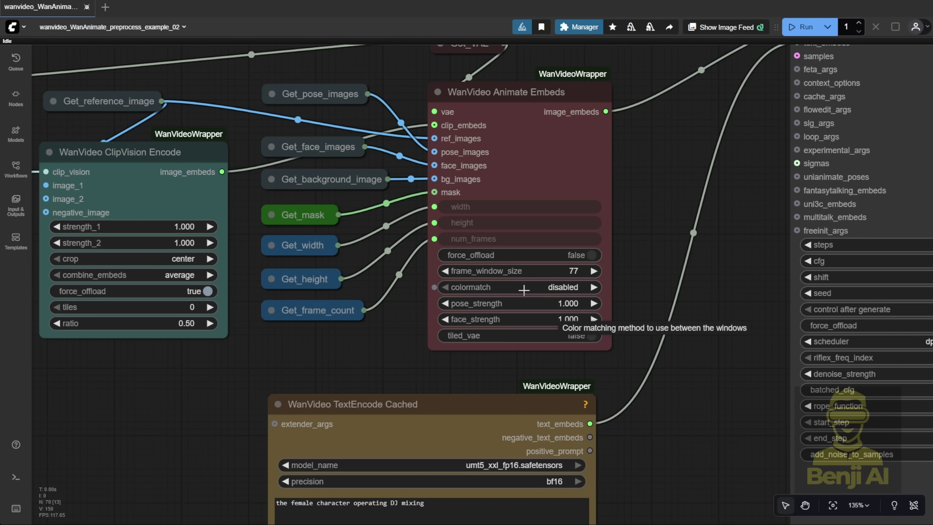
scroll(809, 452, down, 4)
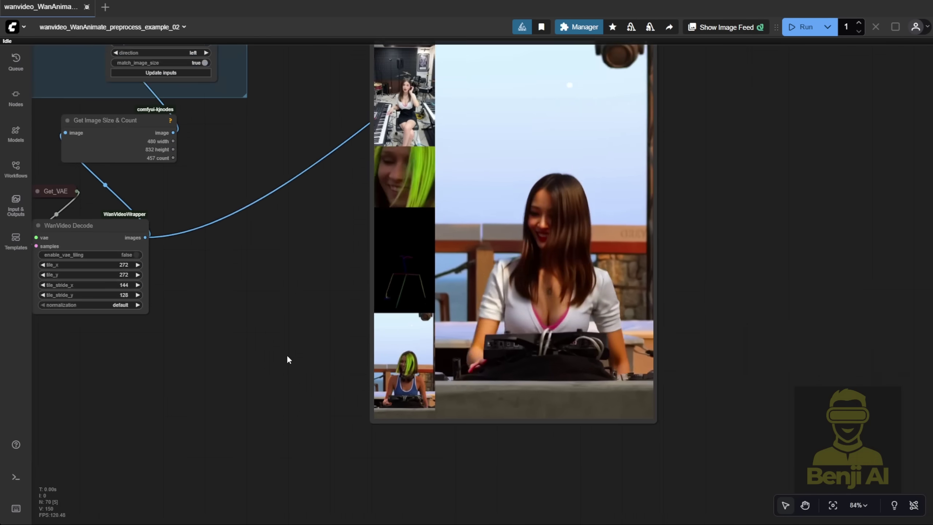
Step: Execute the Preview Image node in the Reference Image group to show the reference picture, and cancel the rest of that run
scroll(290, 367, down, 1)
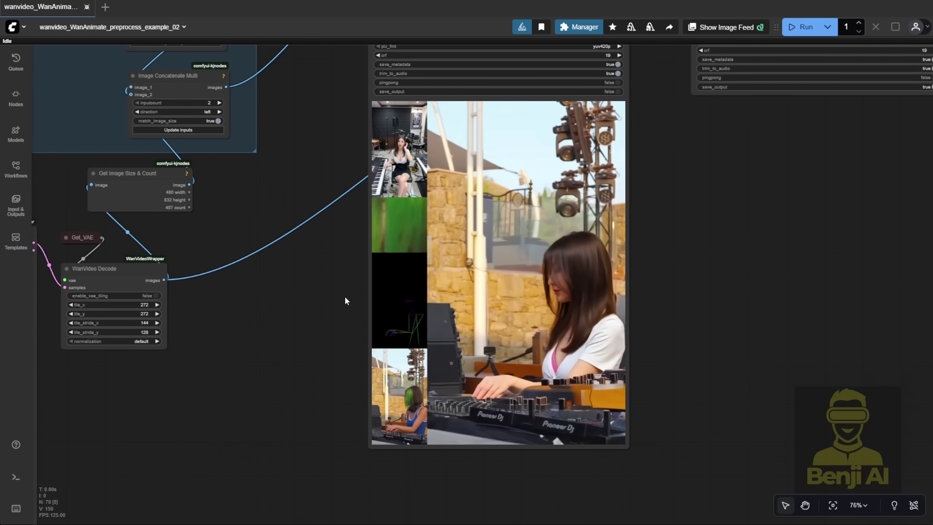
scroll(248, 322, down, 3)
drag(267, 333, 671, 293)
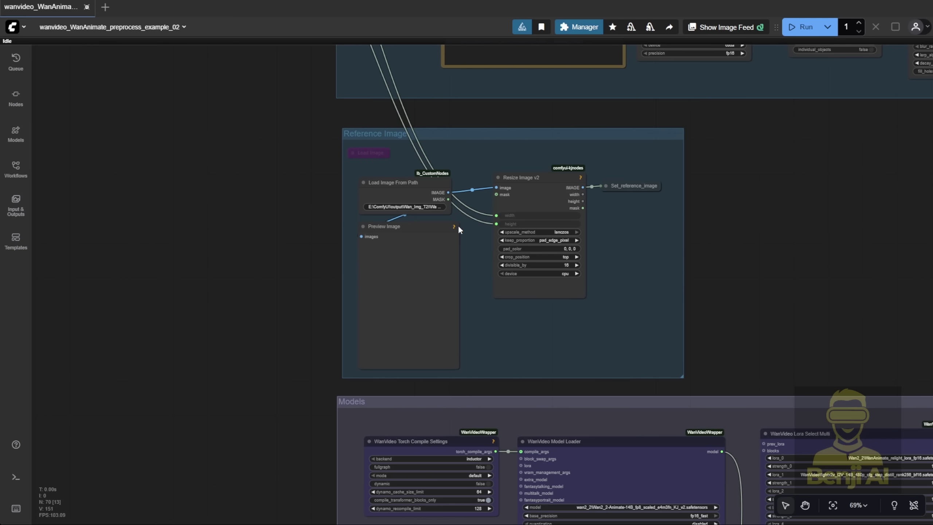
click(391, 227)
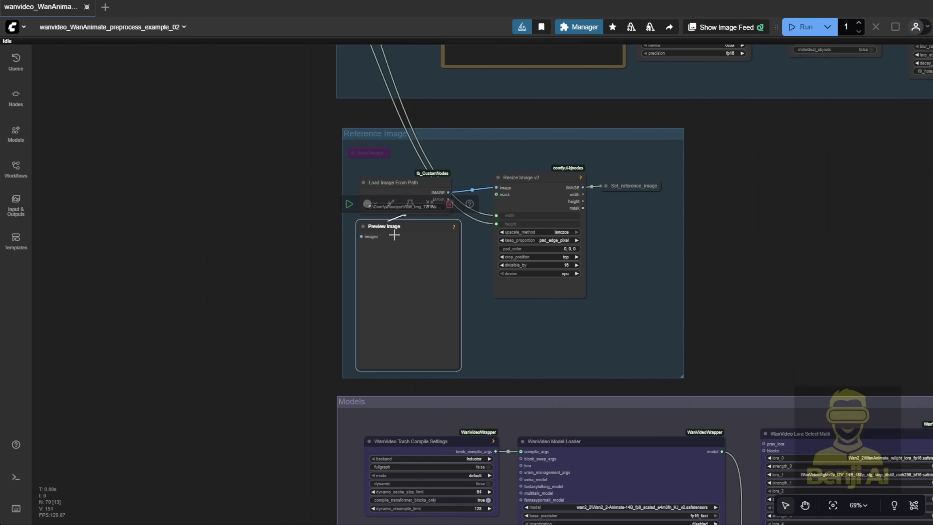
click(349, 204)
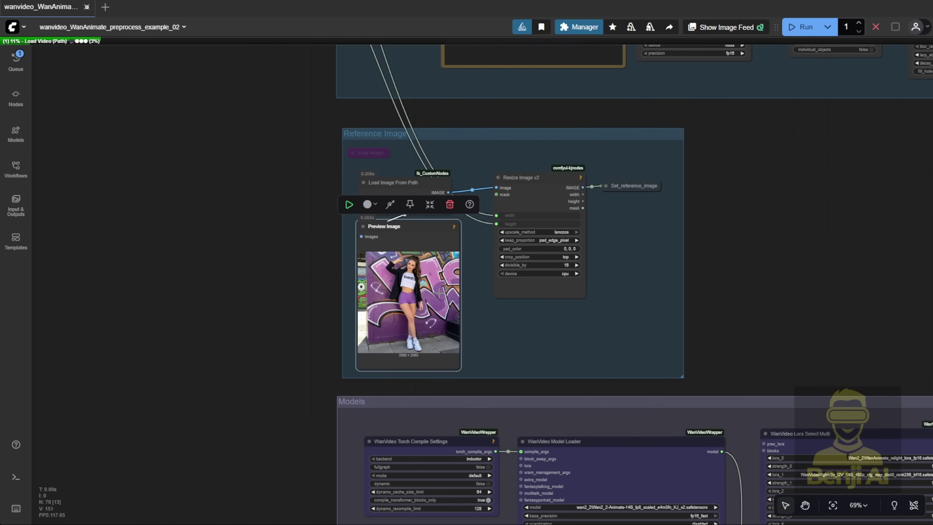
click(294, 262)
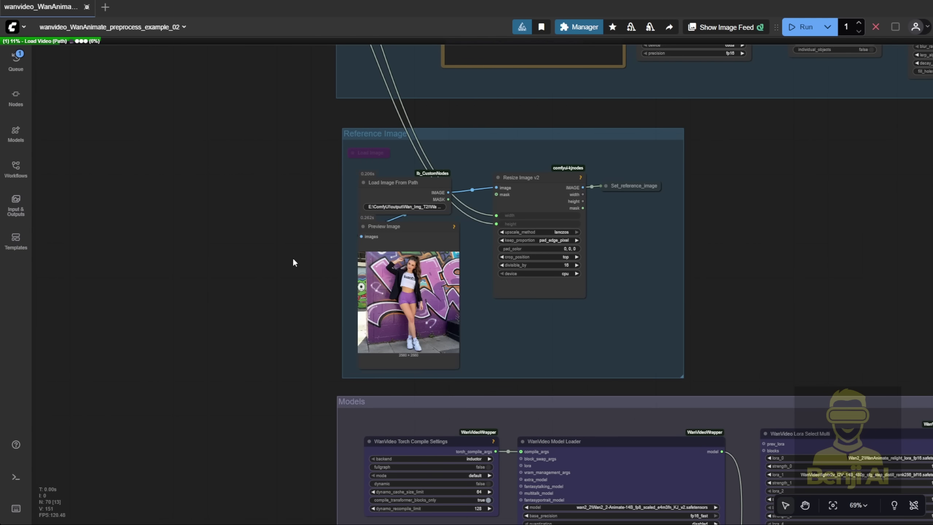
click(876, 27)
Step: Check the previous result video and the preprocessing nodes, and run the whole workflow with the current reference image
scroll(490, 344, up, 7)
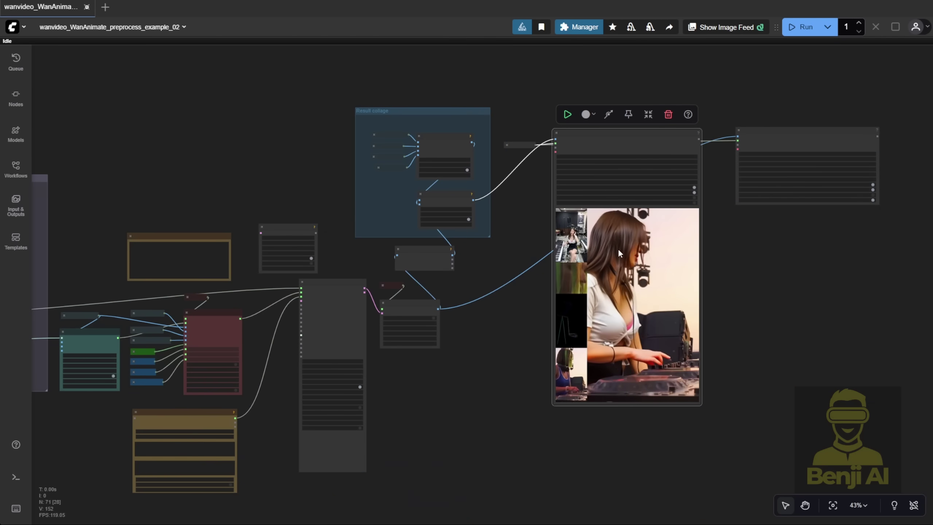
right_click(618, 248)
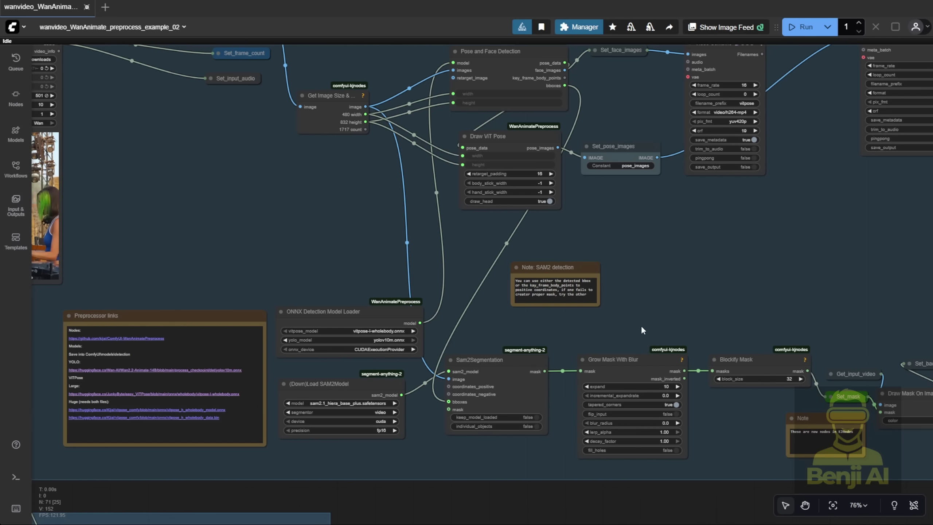
scroll(643, 318, down, 2)
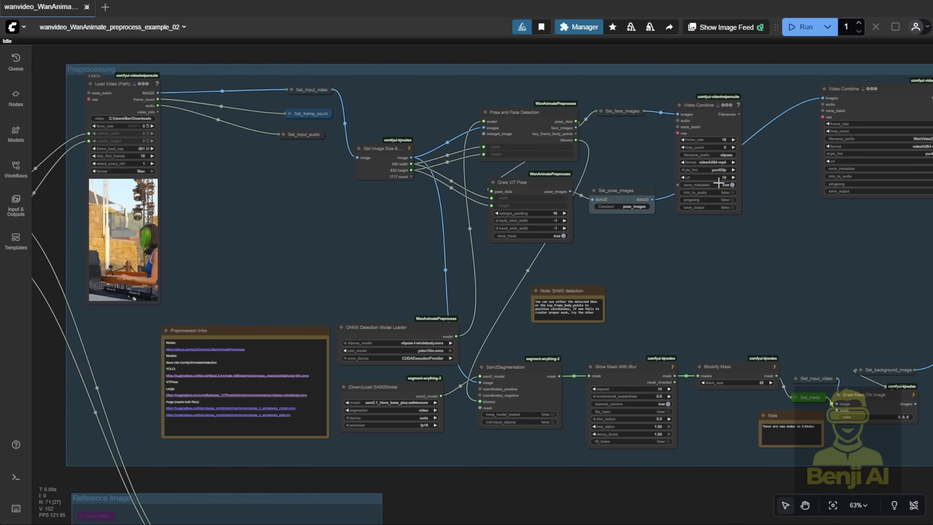
click(801, 35)
Step: Follow the run from the Load Video node through Pose and Face Detection and the ONNX Detection Model Loader to the Video Combine nodes
scroll(632, 283, up, 2)
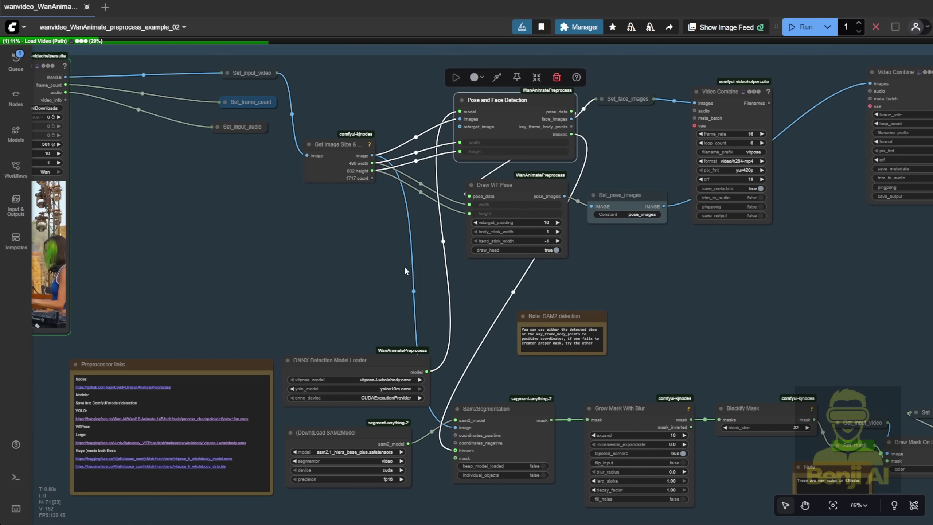
drag(265, 240, 425, 274)
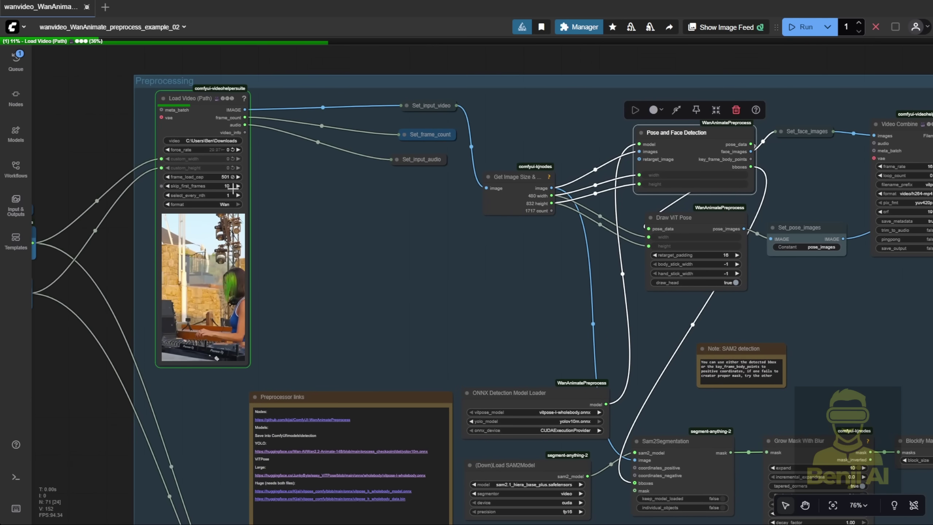
drag(280, 307, 346, 288)
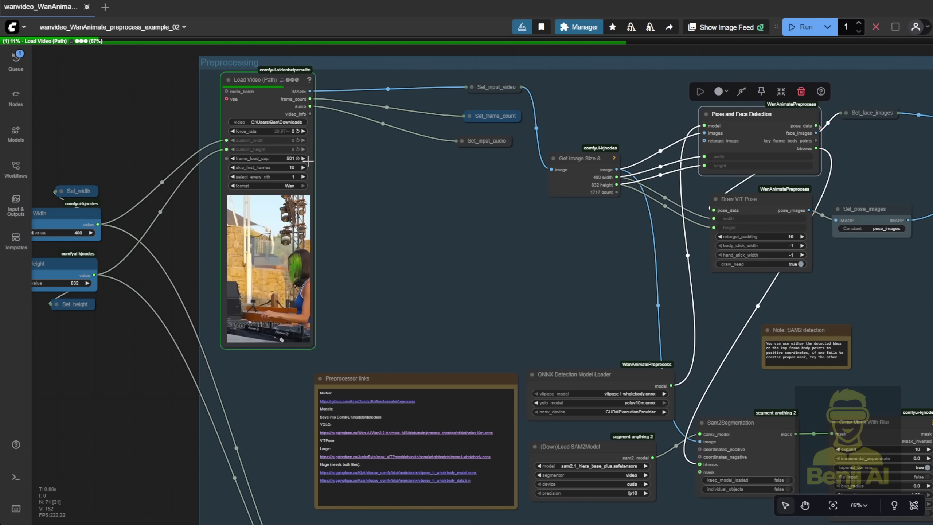
scroll(481, 223, up, 2)
drag(481, 223, 480, 89)
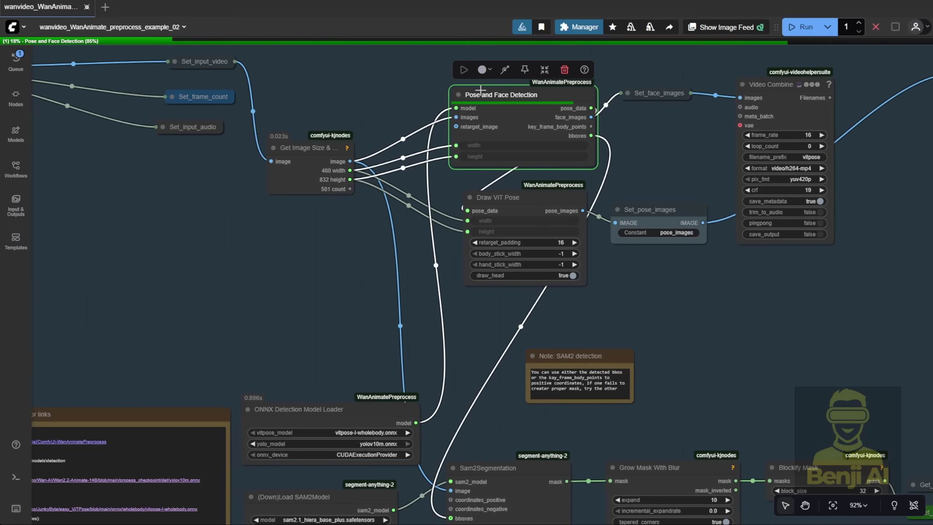
click(360, 409)
drag(361, 410, 365, 215)
scroll(380, 244, up, 3)
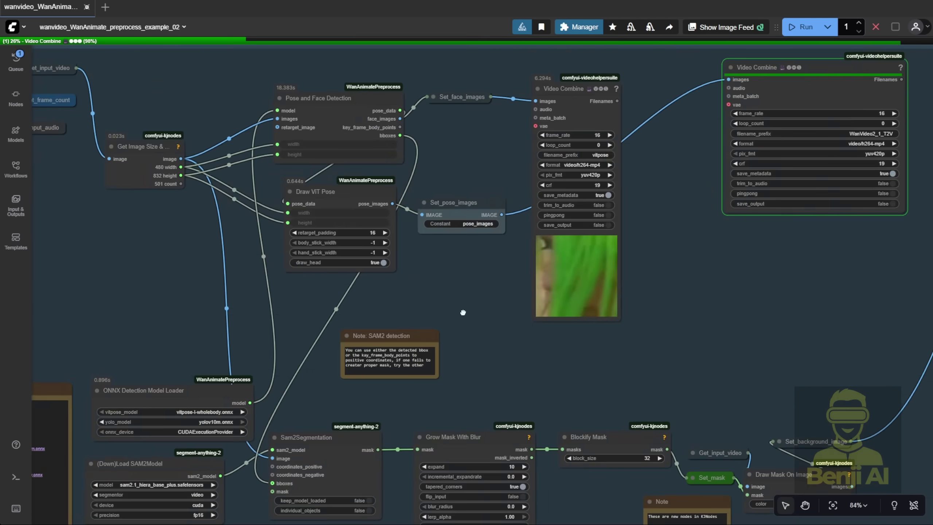
drag(463, 312, 187, 302)
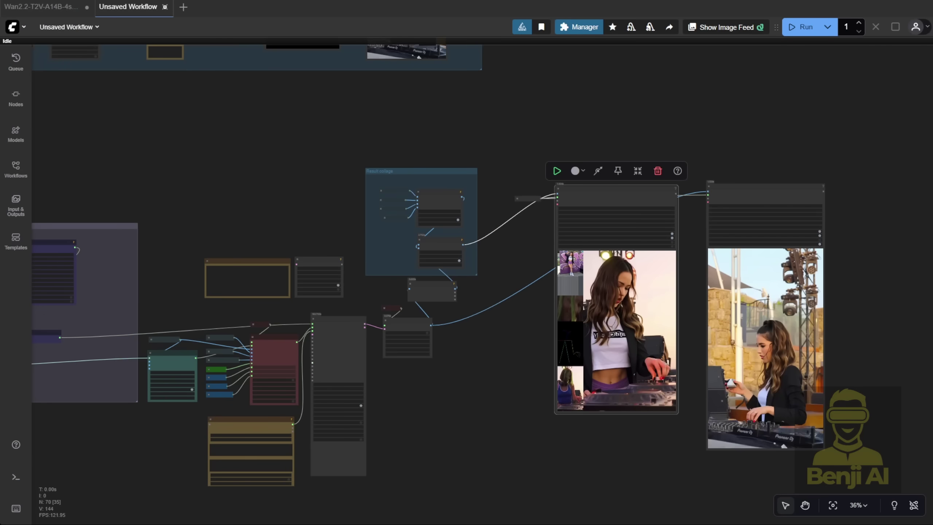
Step: Compare the reference image with the generated DJ video, viewing the video enlarged and stepping through its first three seconds
scroll(706, 335, up, 2)
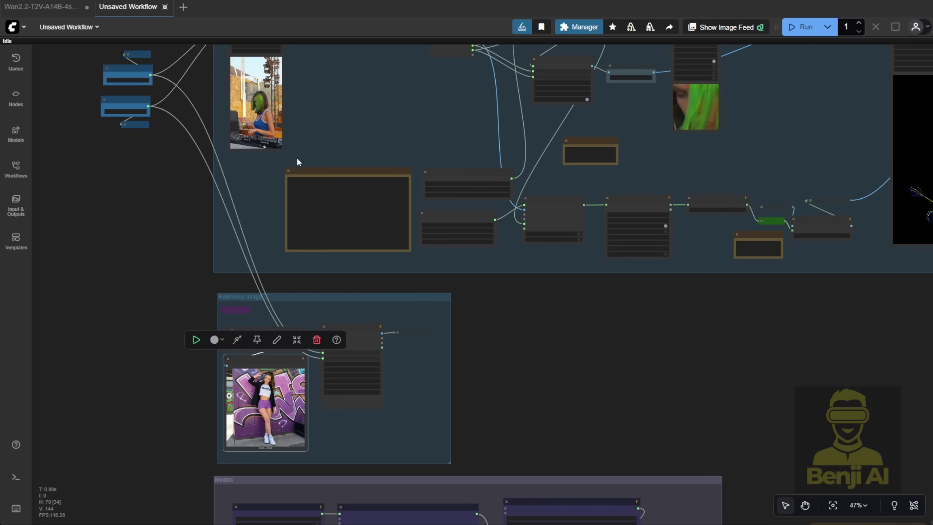
drag(561, 381, 621, 229)
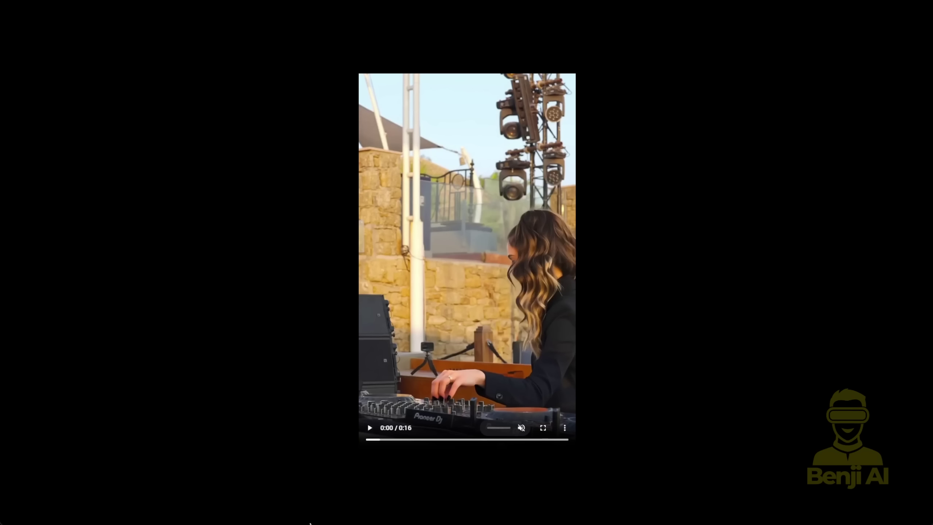
drag(379, 444, 369, 445)
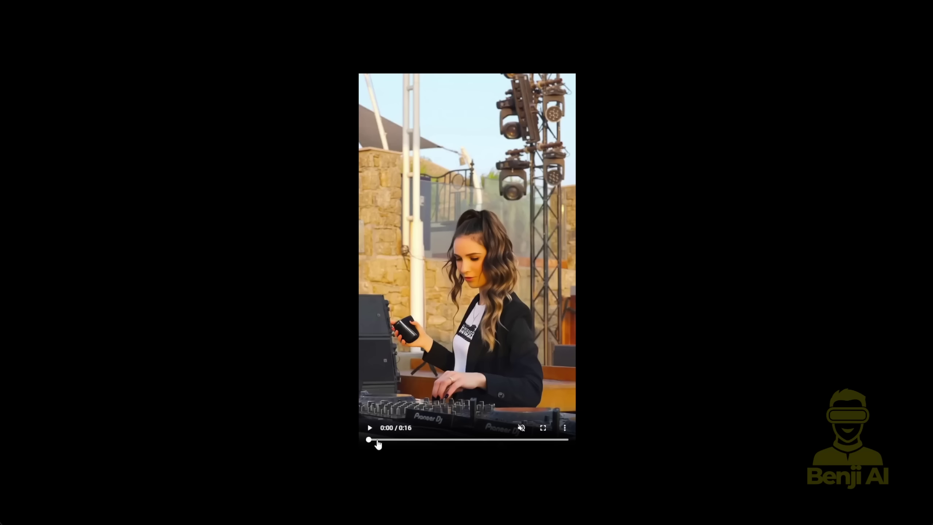
drag(377, 444, 385, 448)
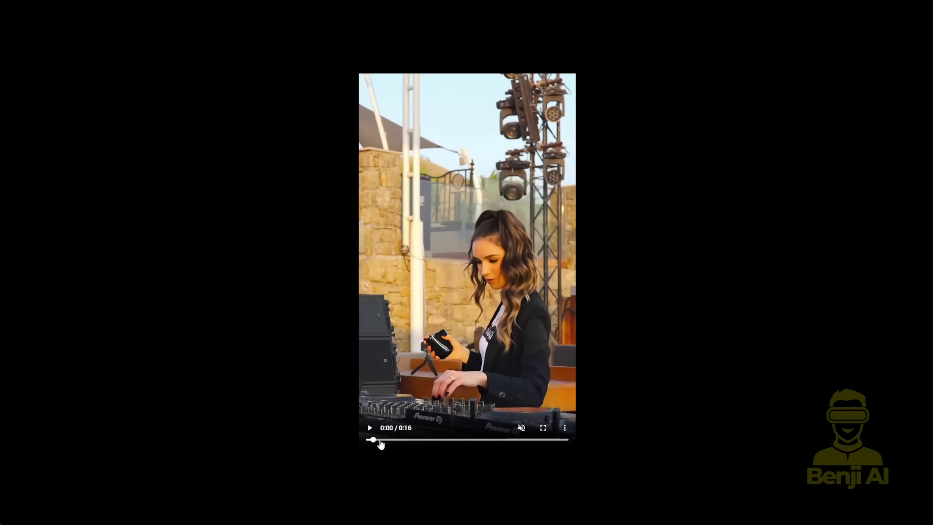
click(400, 441)
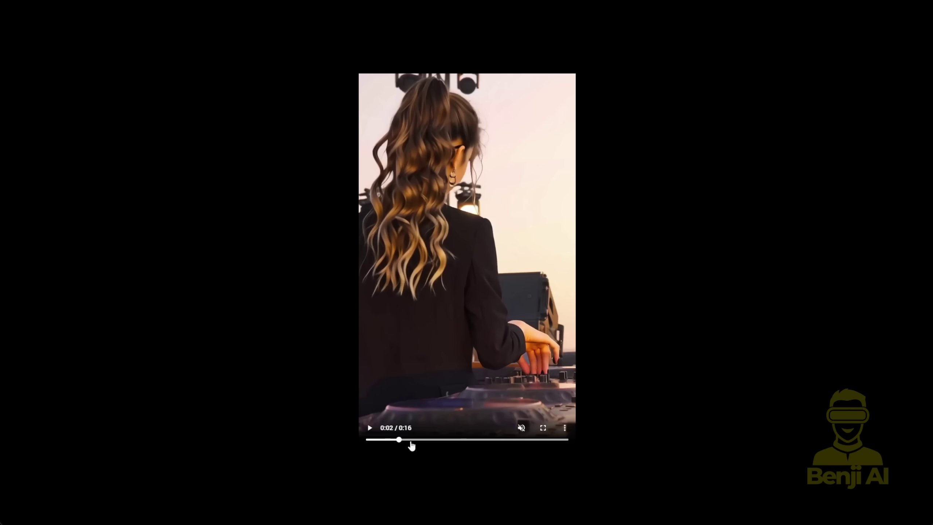
click(410, 440)
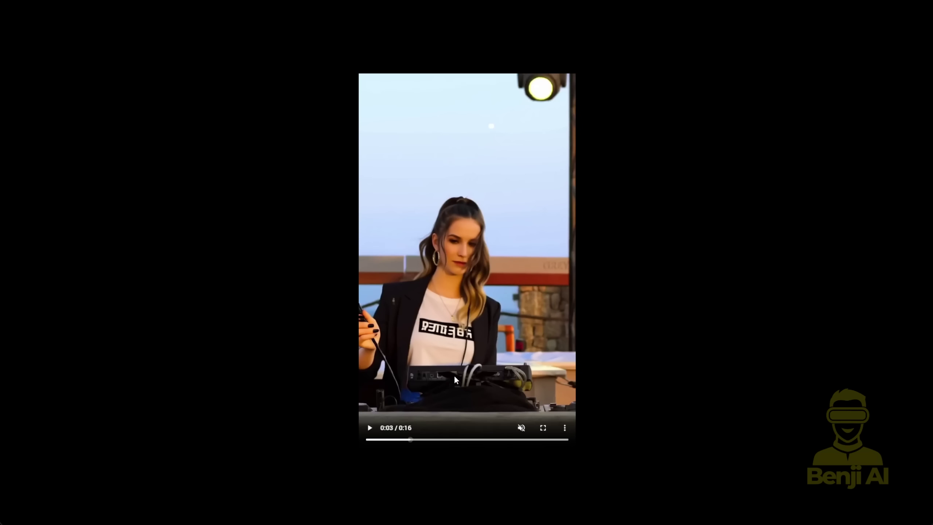
Step: Play a short part of the enlarged DJ video and examine single frames between about 0:04 and 0:07
key(space)
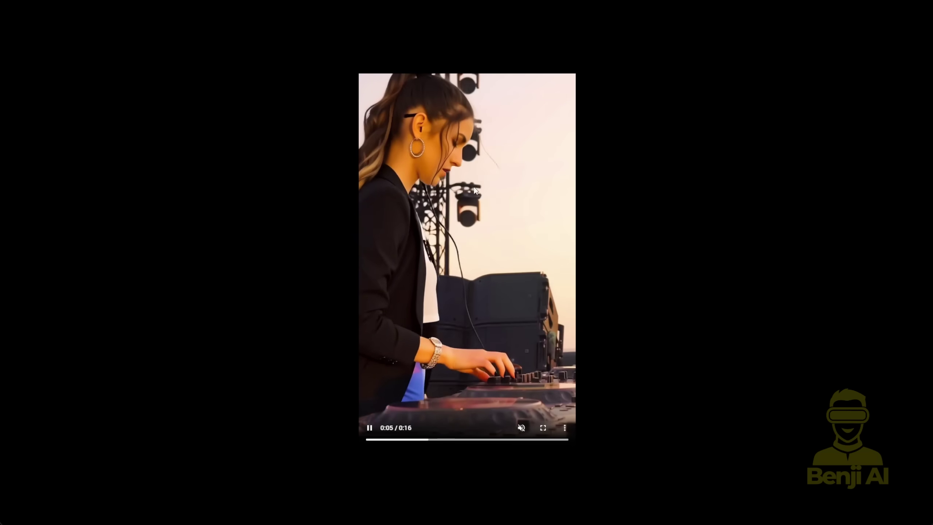
click(444, 158)
click(423, 440)
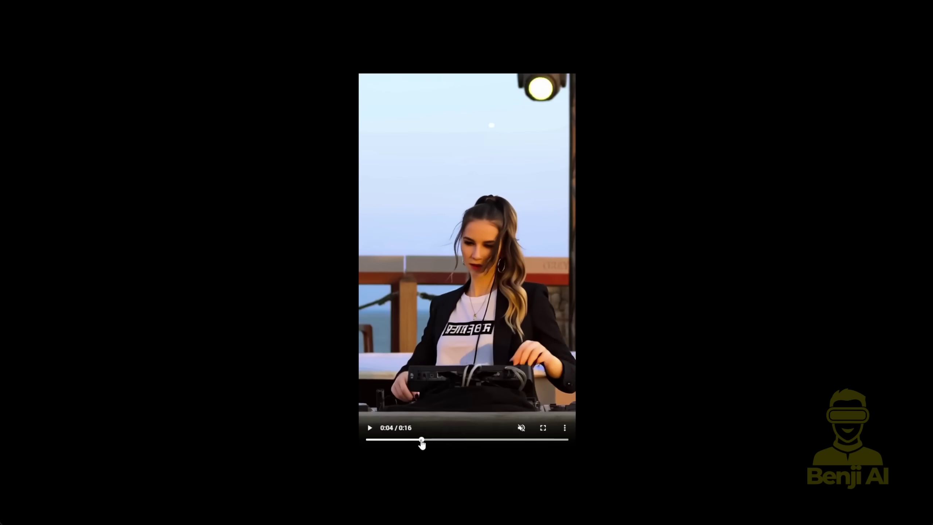
click(431, 440)
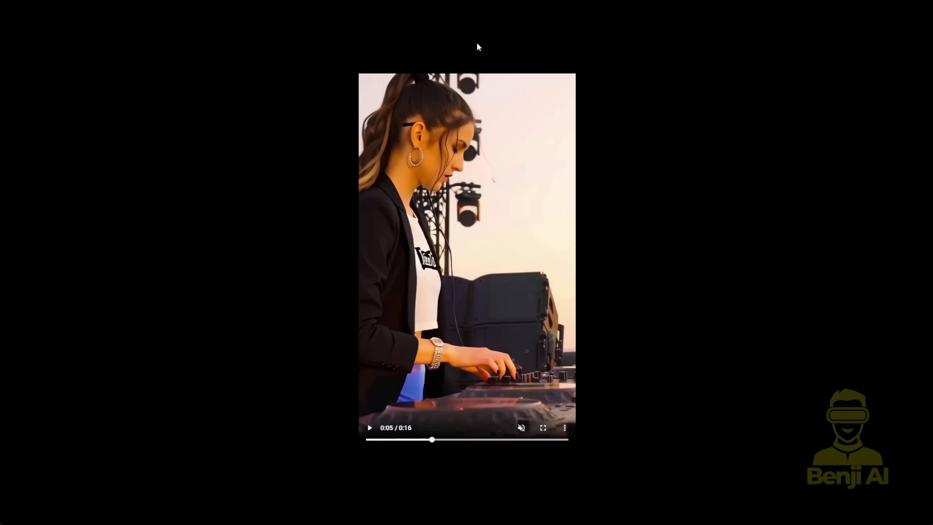
mouse_move(475, 440)
mouse_down()
mouse_move(496, 440)
mouse_move(400, 440)
mouse_move(460, 440)
mouse_up()
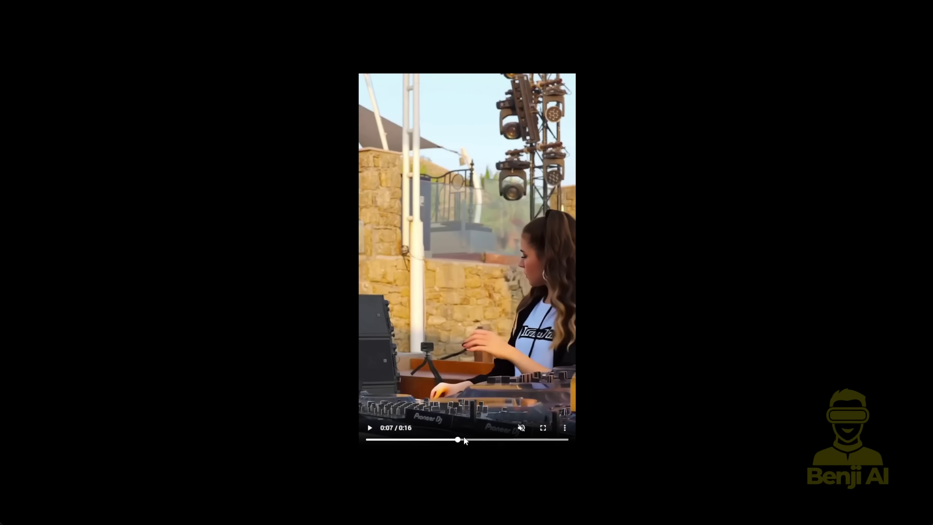
drag(460, 440, 457, 439)
click(452, 439)
drag(452, 439, 458, 440)
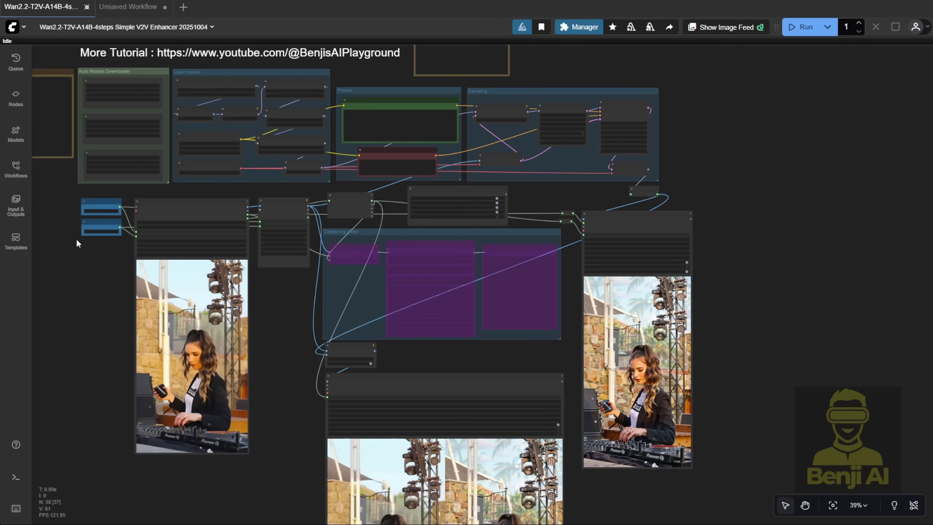
Step: Examine the Wan2.2-T2V-A14B-4steps Simple V2V Enhancer workflow, including its Load Diffusion Model, Load Video, Fast Groups Bypasser and VAE Encode nodes
drag(78, 239, 208, 299)
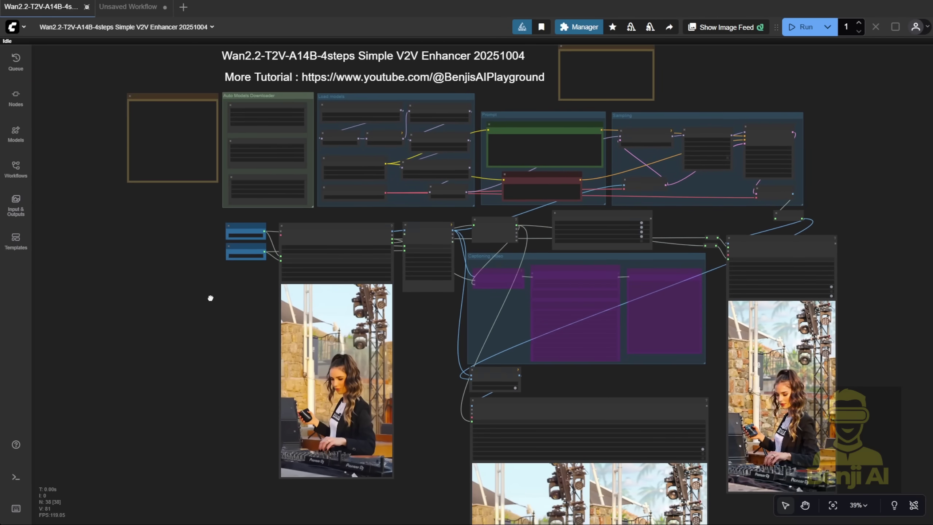
scroll(440, 117, up, 8)
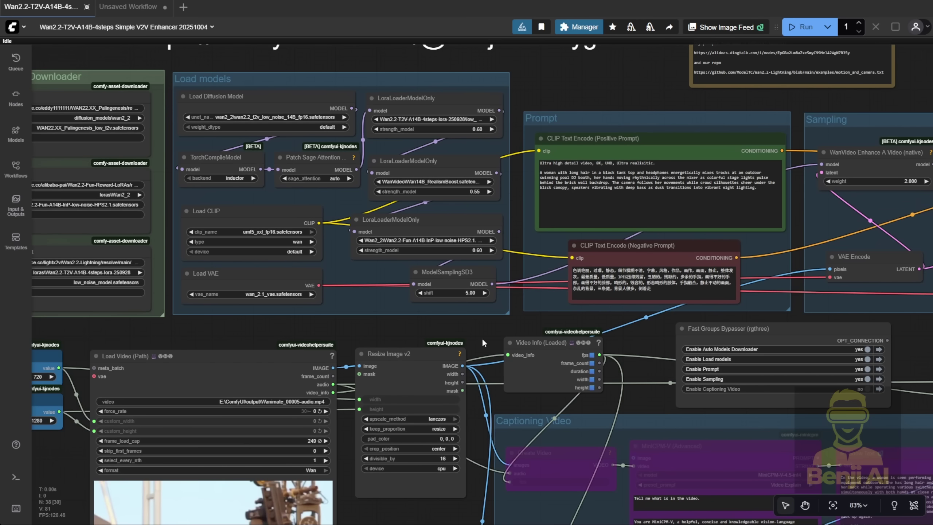
click(274, 97)
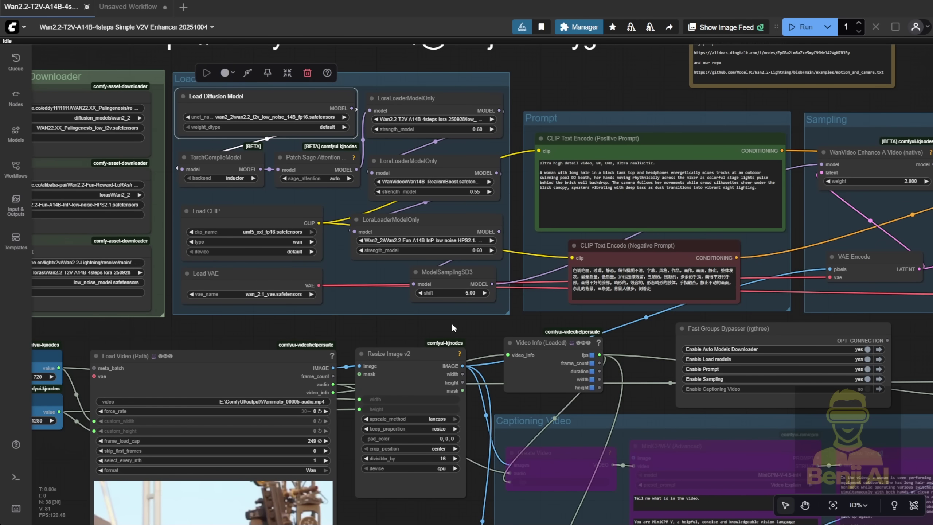
scroll(466, 336, left, 2)
scroll(467, 336, down, 4)
click(277, 218)
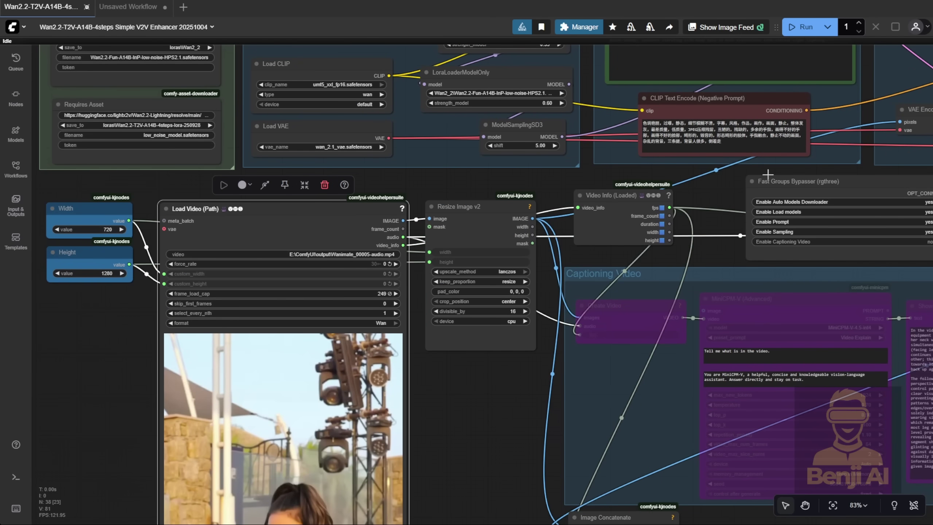
scroll(580, 158, right, 5)
scroll(588, 155, up, 4)
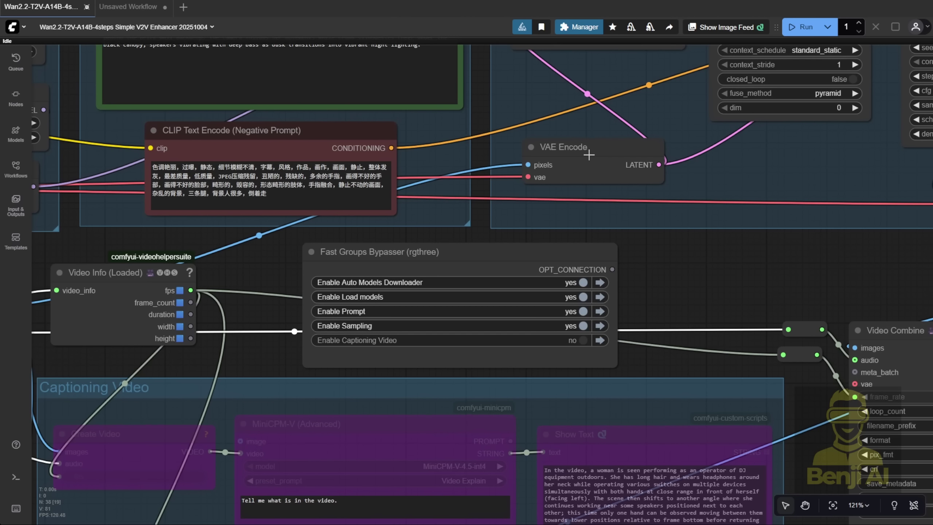
click(587, 156)
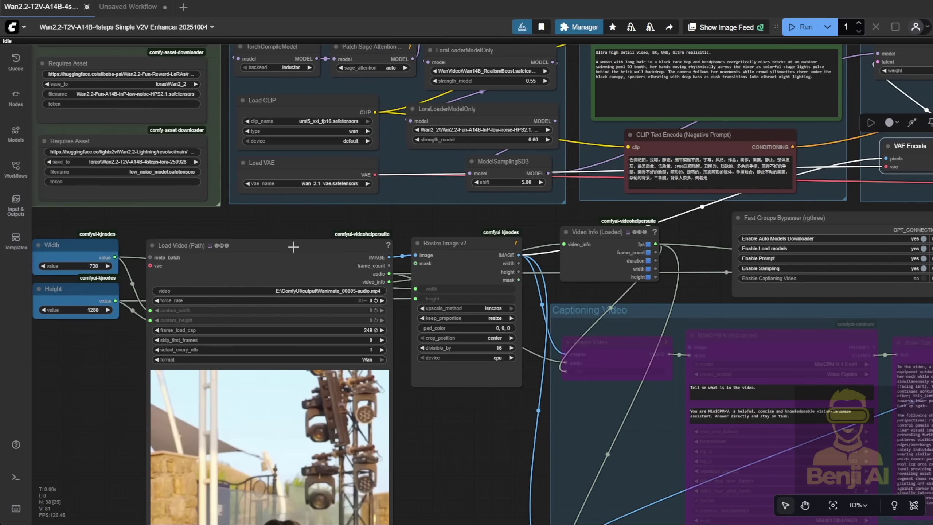
click(294, 247)
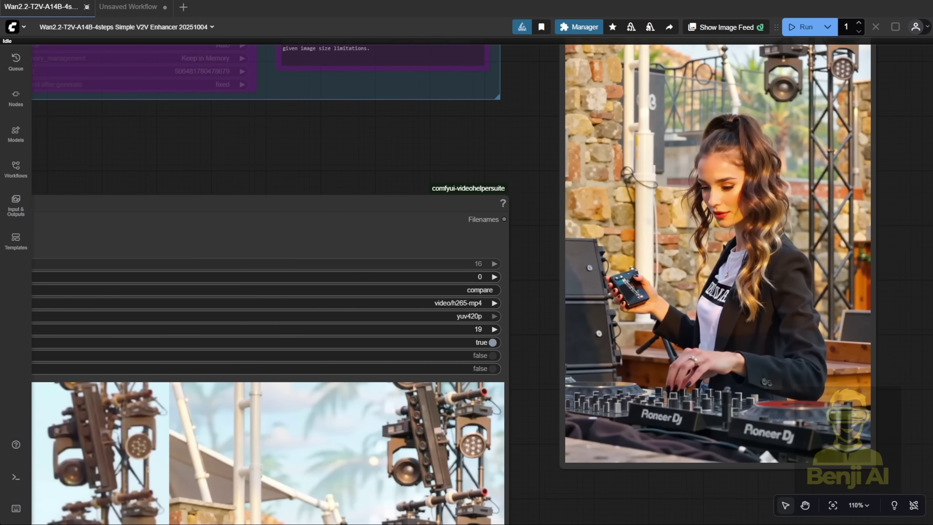
Step: Inspect the enhanced output video and the side-by-side comparison of the original and enhanced footage
scroll(924, 211, up, 5)
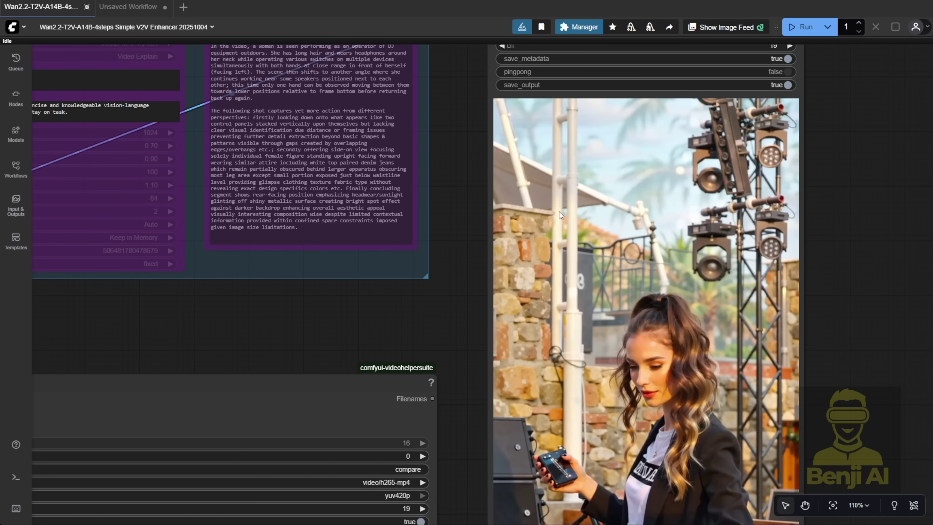
scroll(381, 337, down, 10)
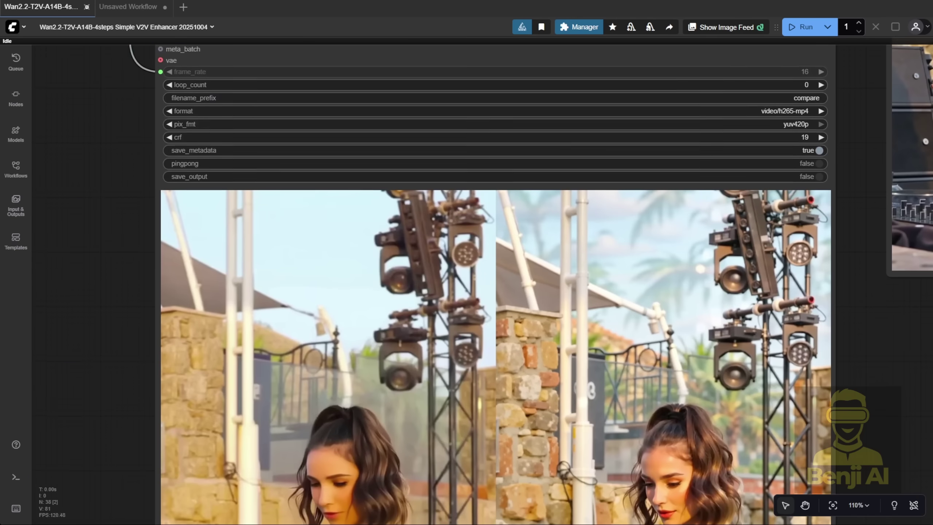
scroll(426, 359, down, 2)
drag(747, 424, 852, 254)
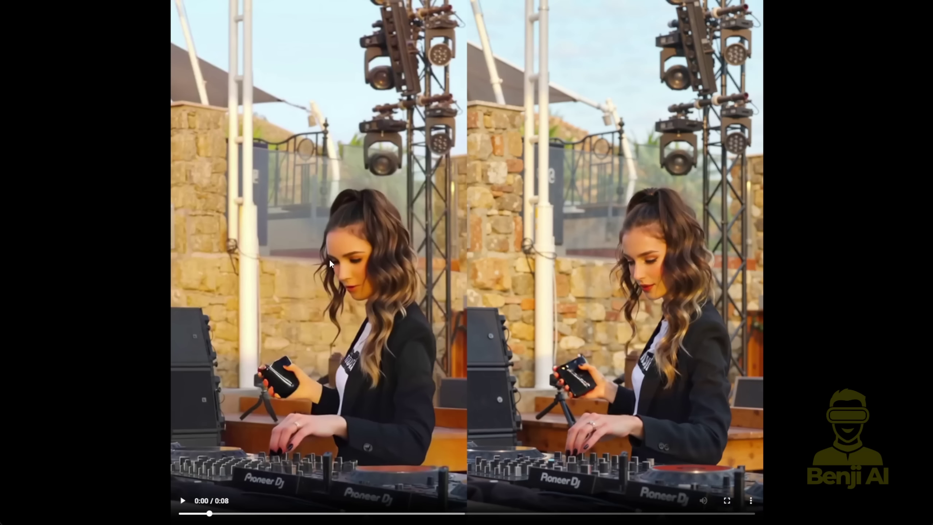
Step: Compare the original and enhanced footage in the enlarged side-by-side video, scrubbing from the start to around 0:07
click(224, 513)
drag(225, 515, 708, 513)
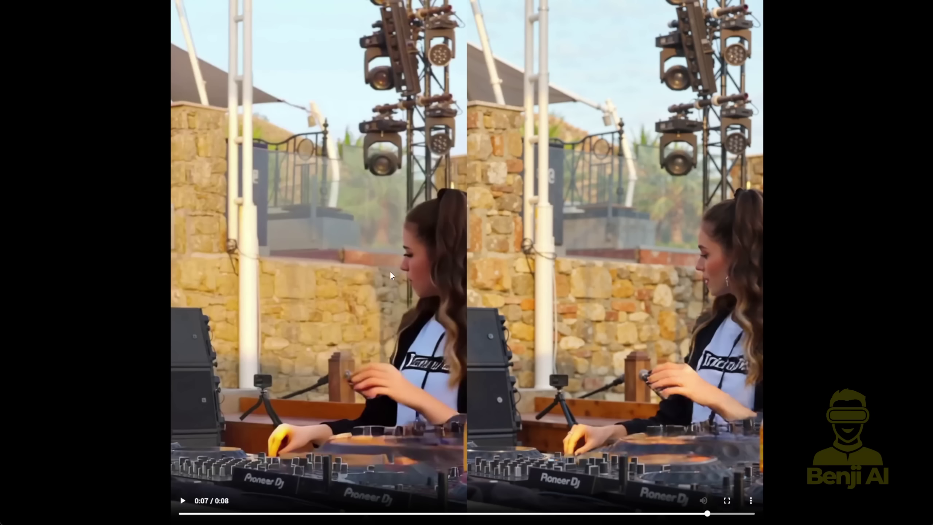
drag(695, 514, 719, 514)
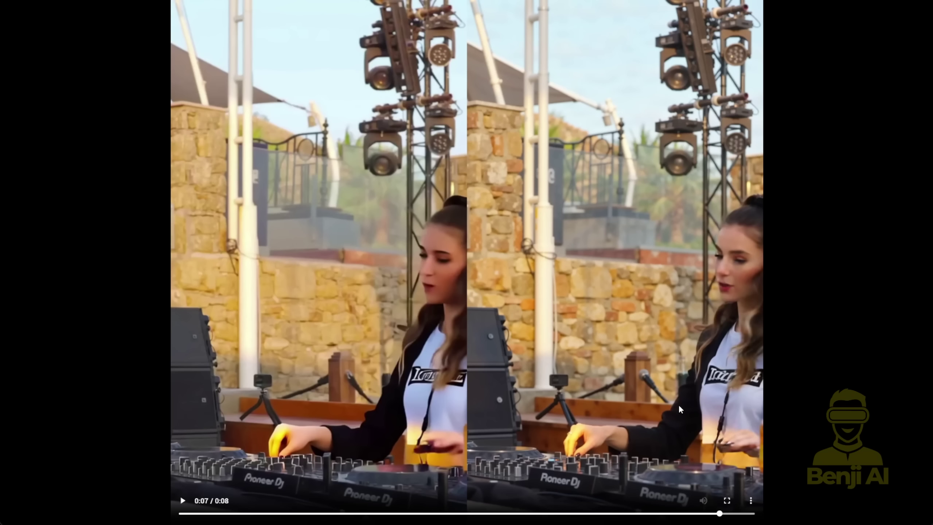
mouse_move(719, 514)
mouse_down()
mouse_move(698, 514)
mouse_move(718, 514)
mouse_up()
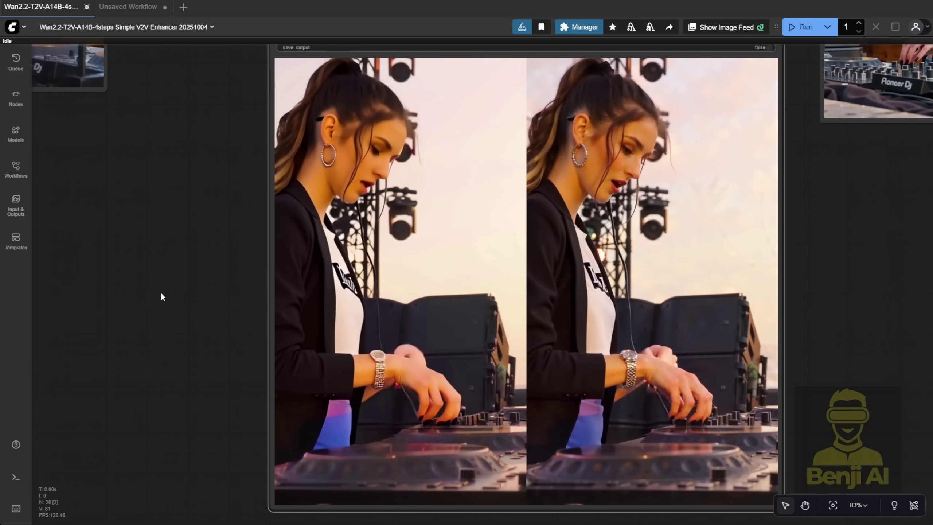
Step: Temporarily widen the upper LoraLoaderModelOnly node in the Load models group to read its full LoRA file name
scroll(146, 177, down, 1)
scroll(147, 175, down, 4)
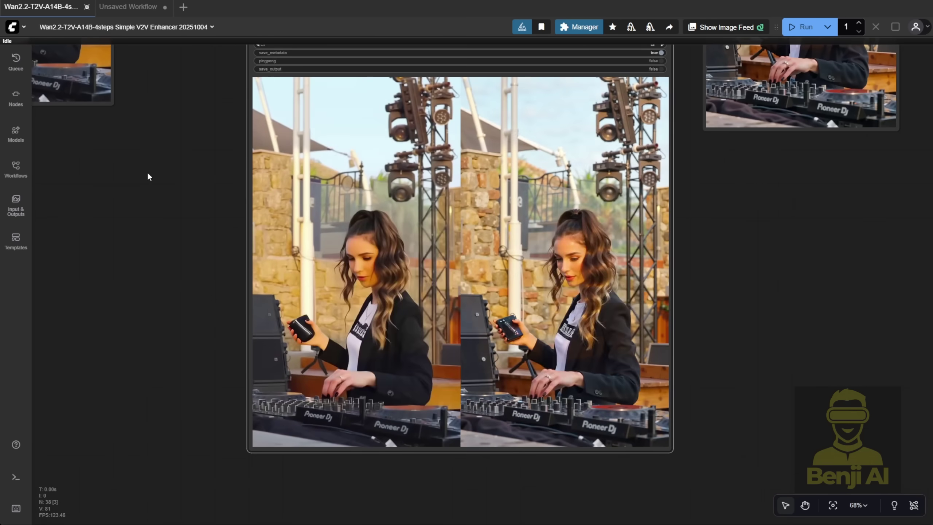
drag(148, 174, 177, 375)
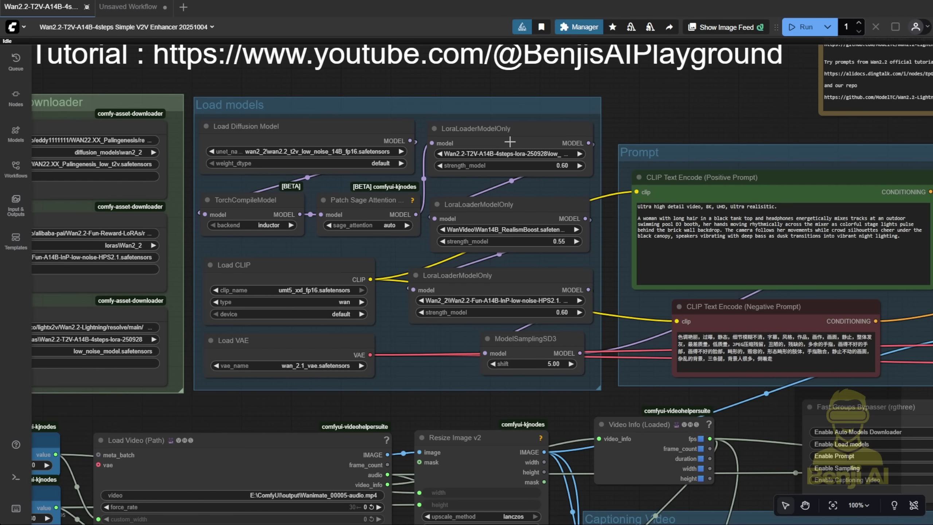
scroll(508, 161, up, 2)
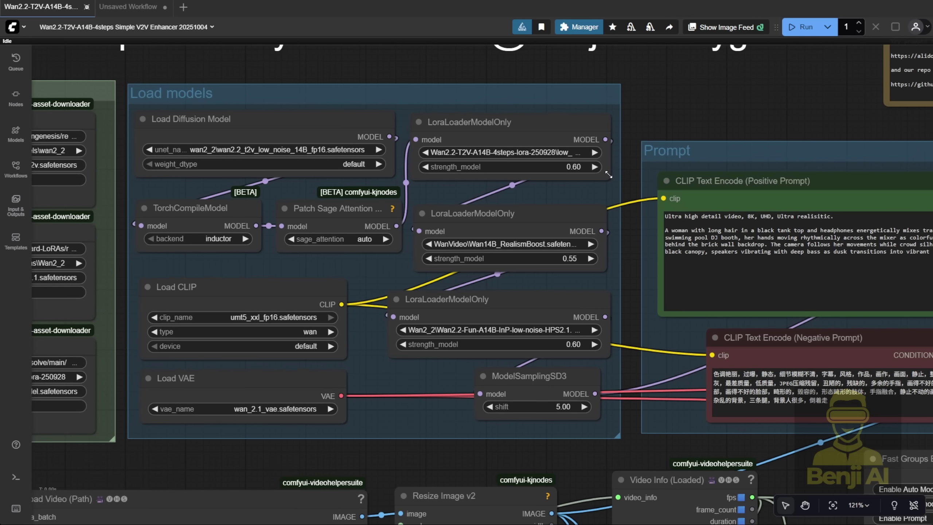
drag(609, 177, 694, 172)
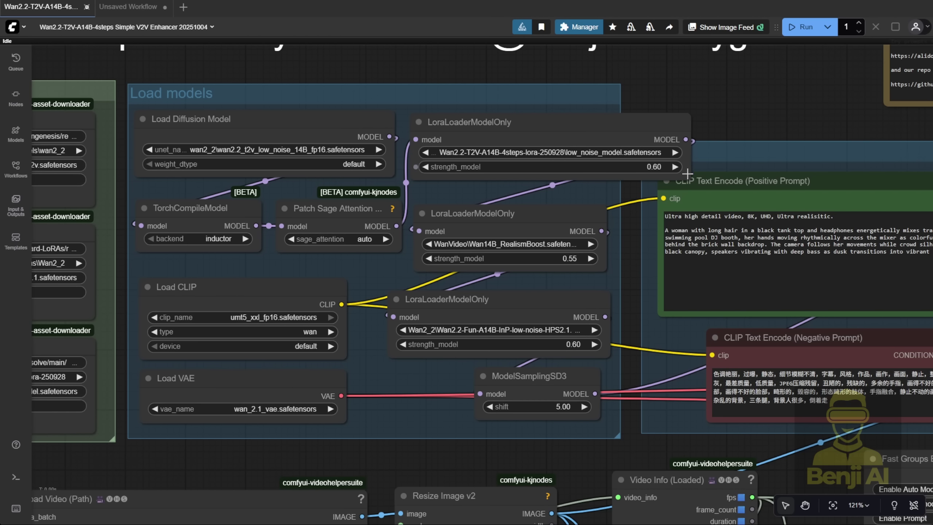
drag(689, 176, 613, 177)
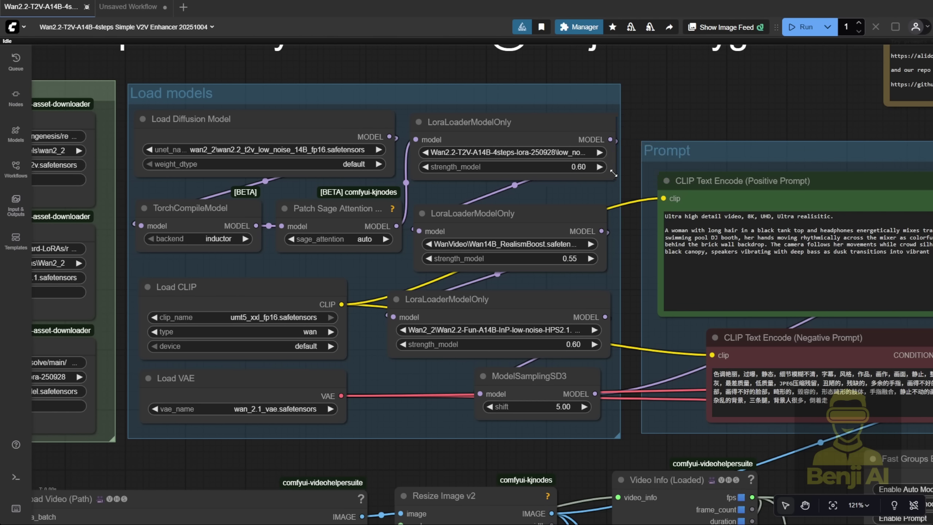
Step: Examine the LoraLoaderModelOnly nodes for the Wan14B_RealismBoost and Wan2.2-Fun-A14B-InP-low-noise-HPS2.1 LoRAs and their strengths
click(547, 222)
scroll(538, 234, up, 3)
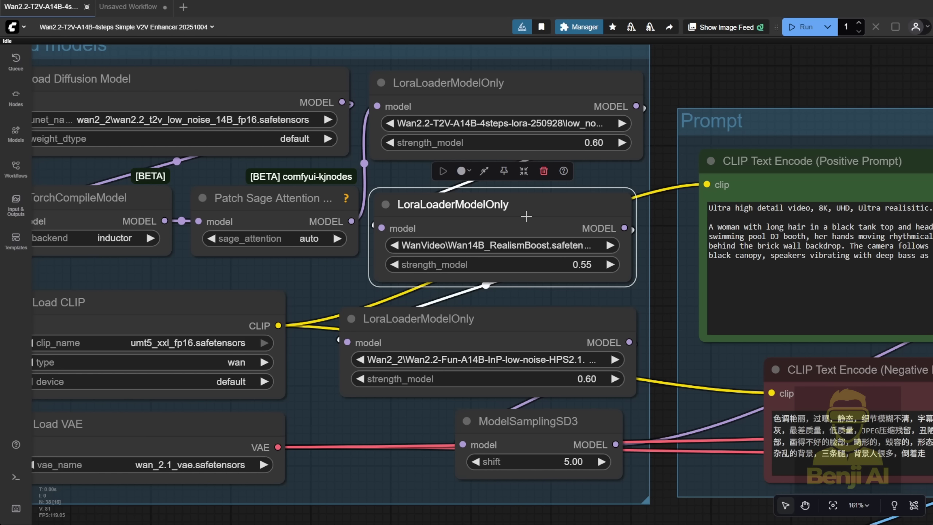
mouse_move(524, 216)
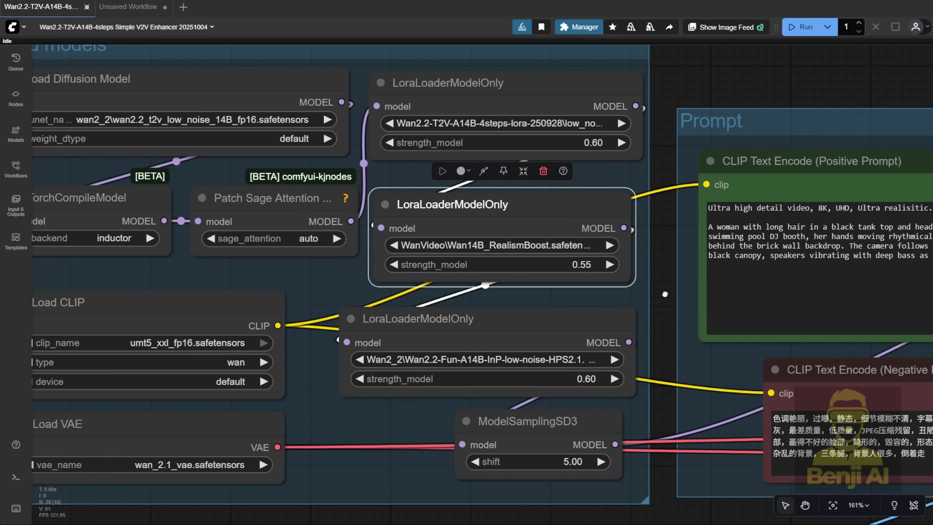
drag(643, 292, 648, 202)
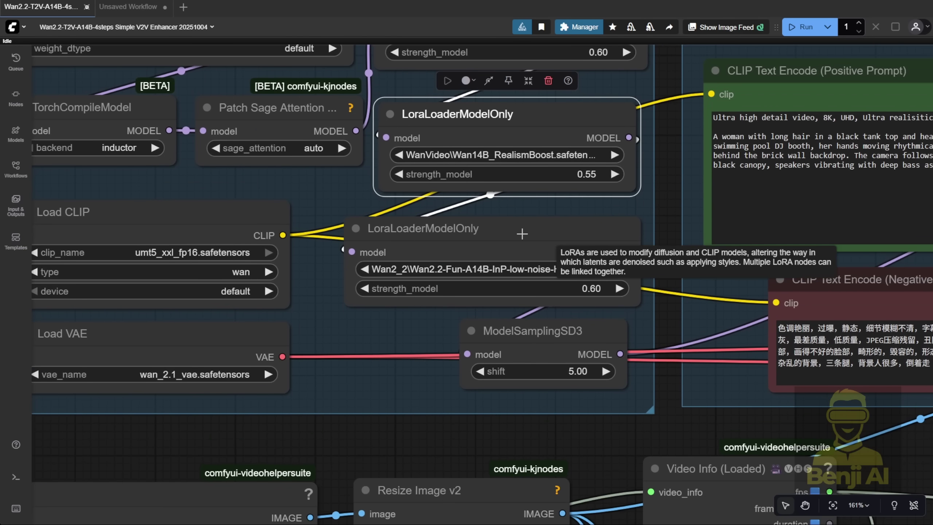
click(521, 234)
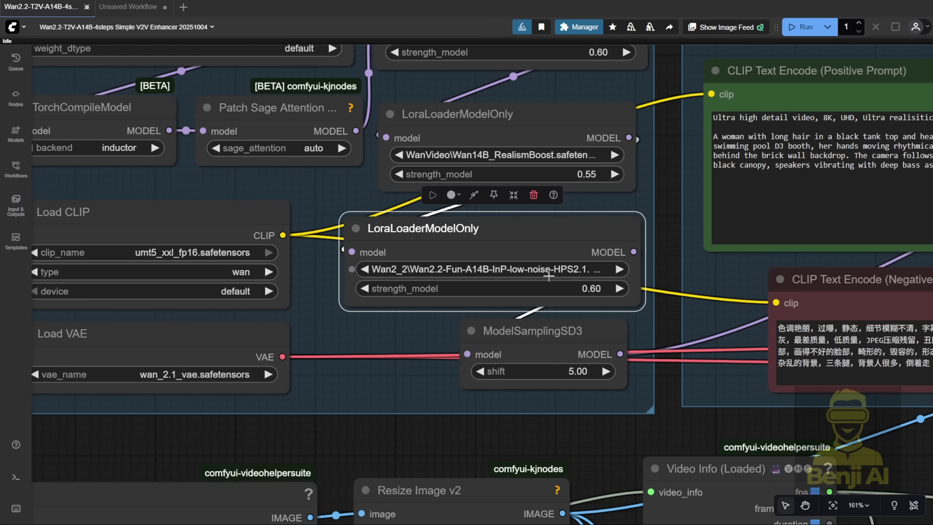
scroll(559, 276, down, 4)
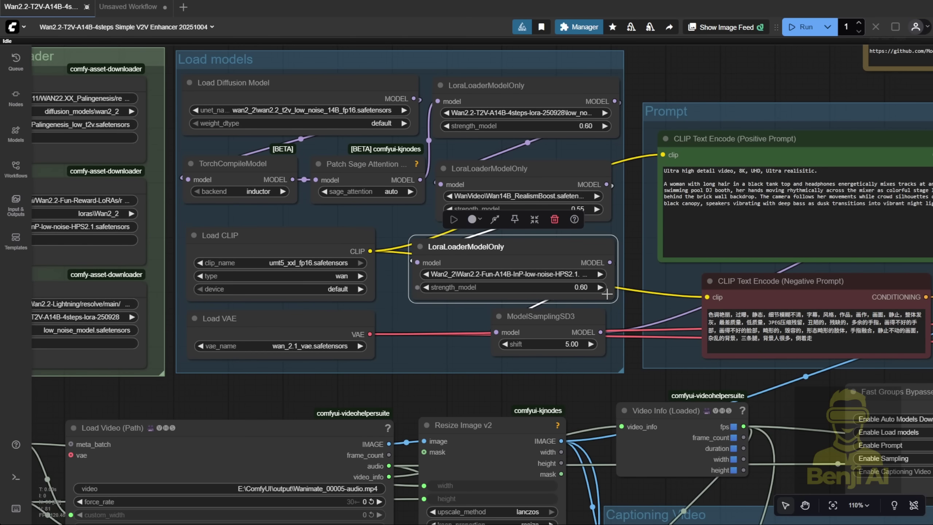
Step: Examine the Sampling group, checking the KSampler settings and how VAE Encode feeds the latent into it
scroll(647, 322, right, 10)
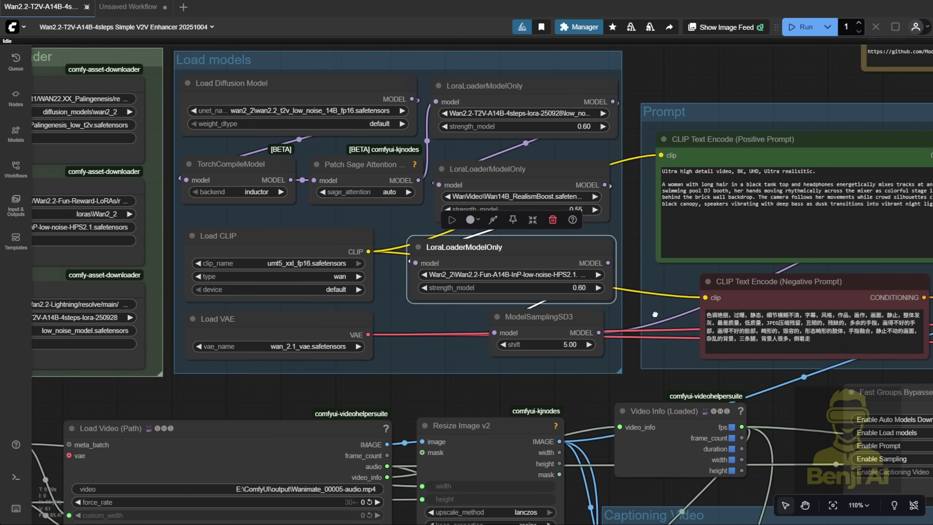
scroll(750, 235, right, 6)
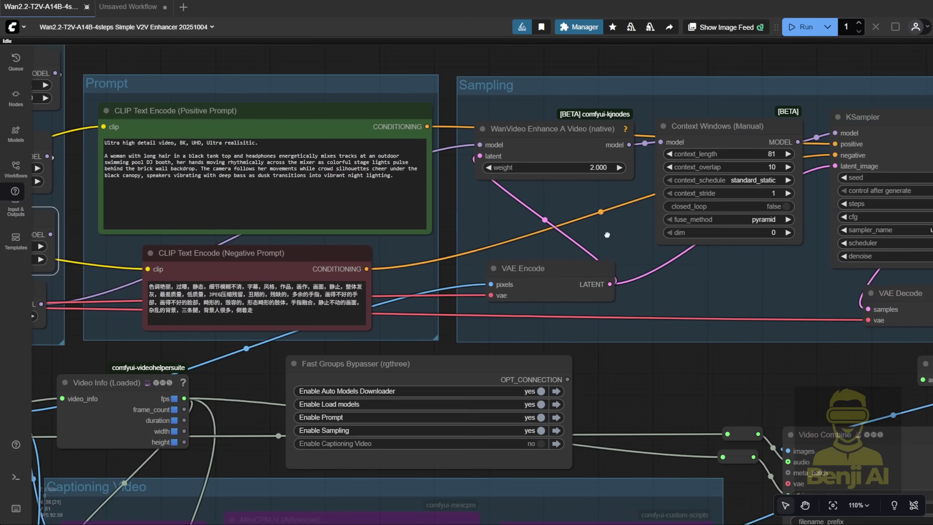
scroll(775, 151, up, 3)
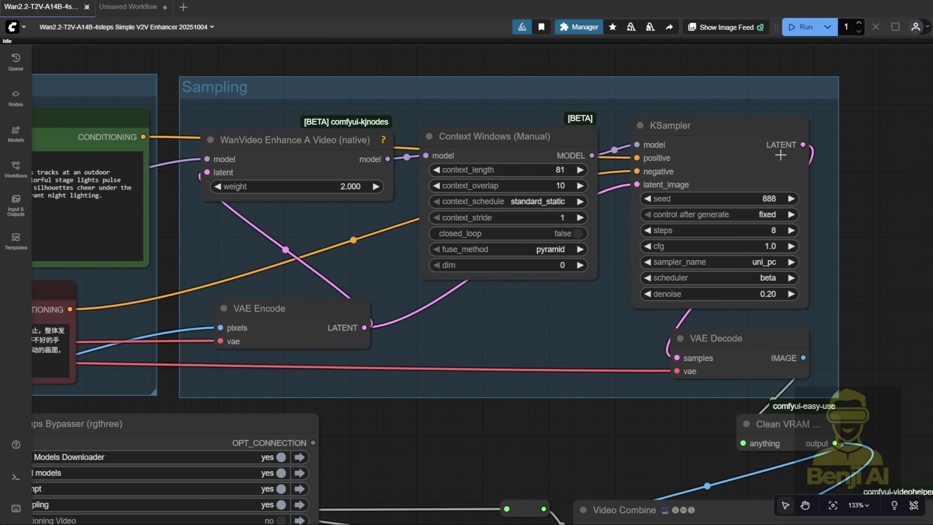
click(773, 149)
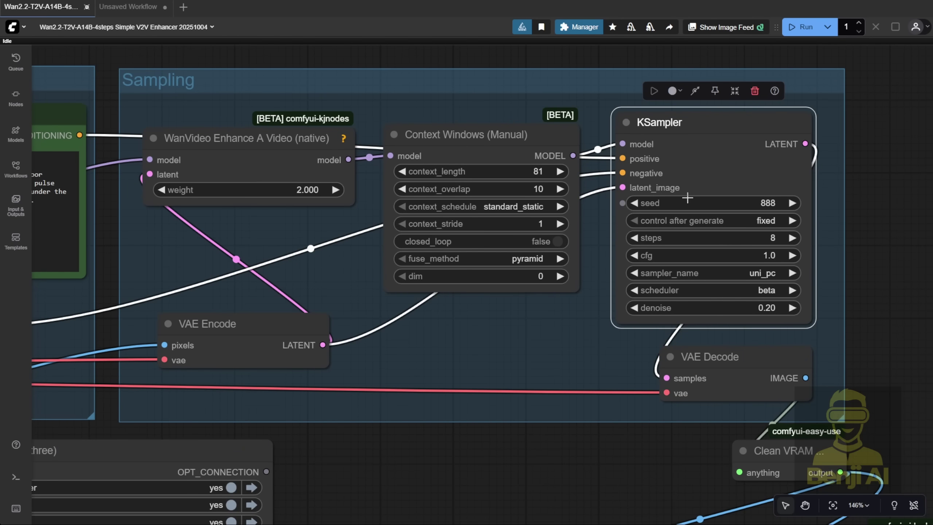
click(253, 358)
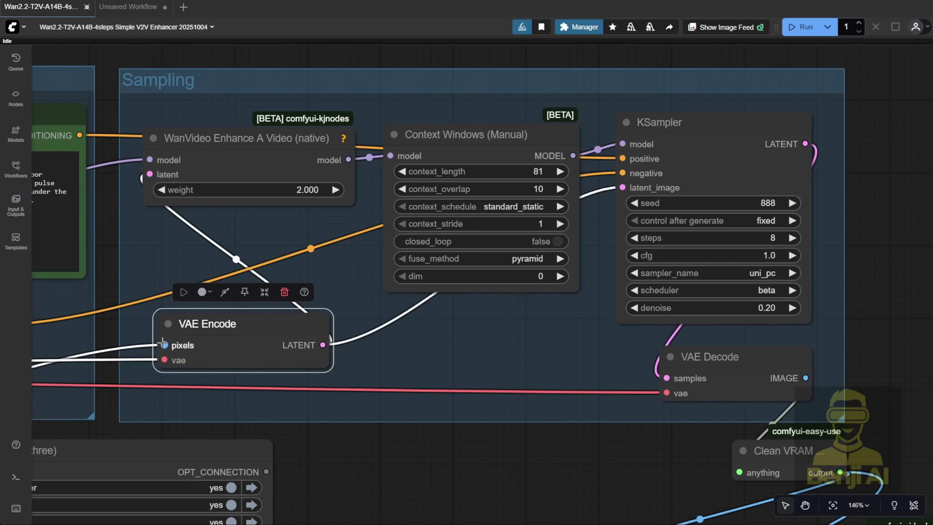
scroll(855, 306, up, 3)
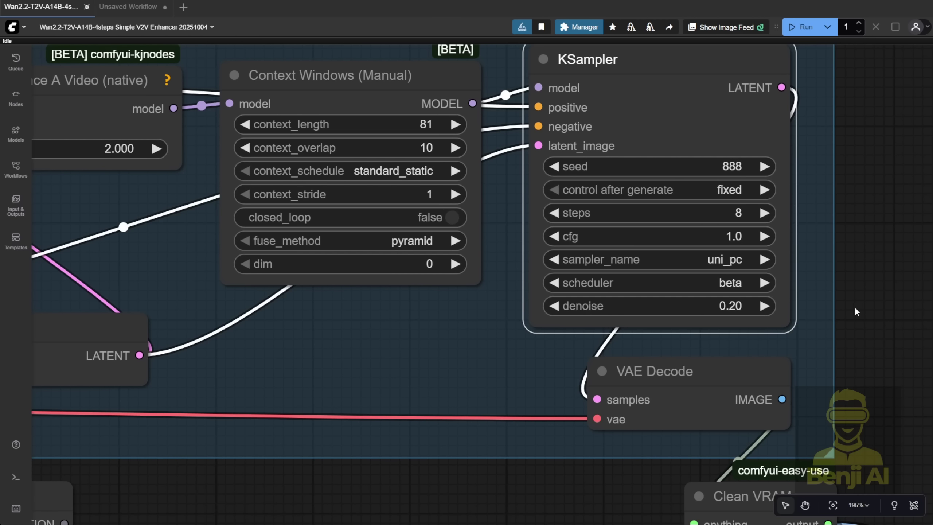
Step: Set the KSampler's denoise to 0.5
click(774, 305)
click(743, 306)
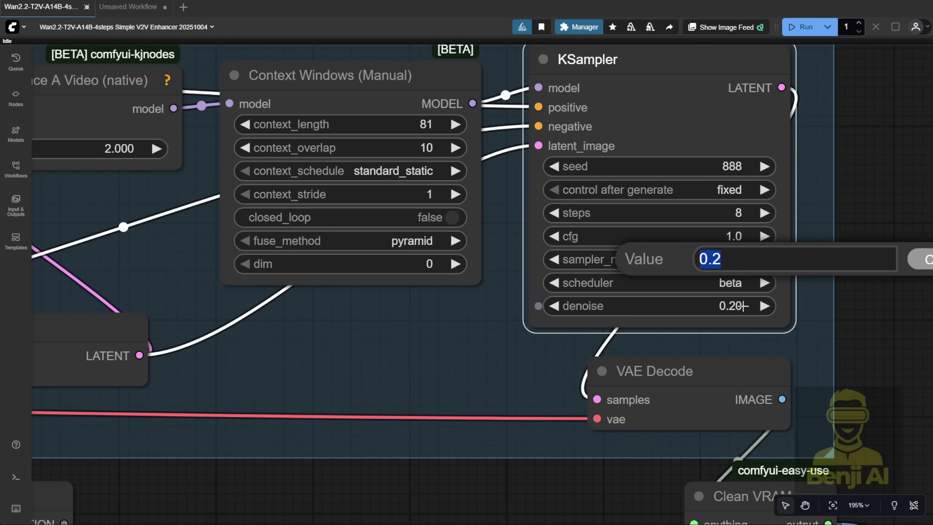
key(BackSpace)
text(5)
key(Return)
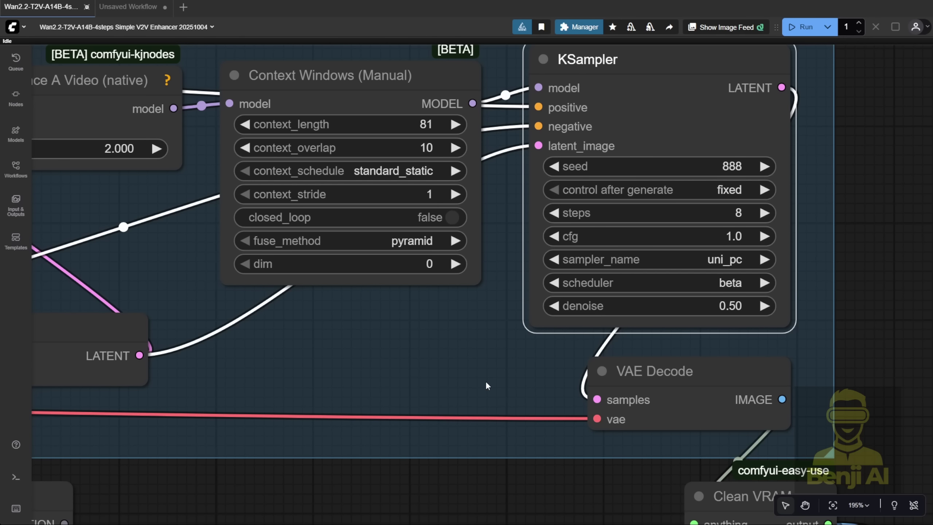
Step: Restore the KSampler's denoise to 0.2
click(721, 306)
key(BackSpace)
text(2)
key(Return)
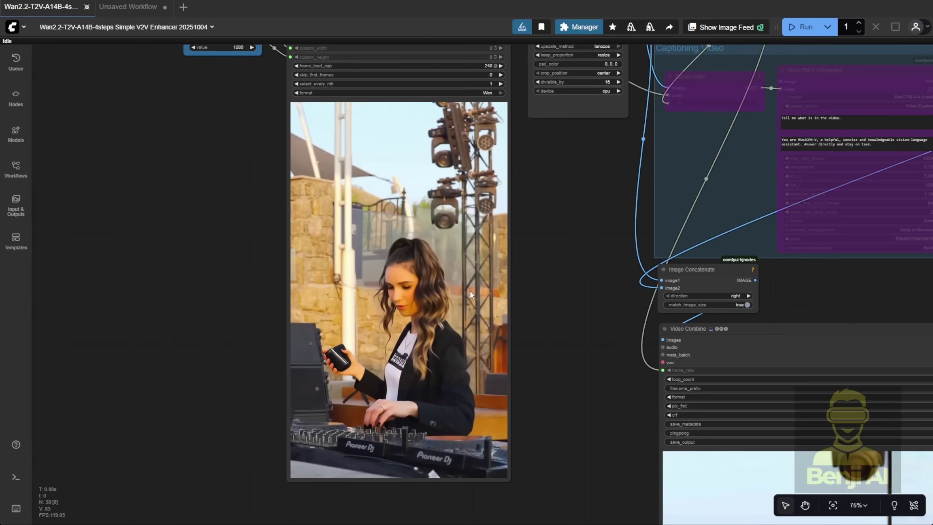
Step: Inspect the source DJ footage in the Load Video (Path) node's preview
scroll(393, 300, up, 2)
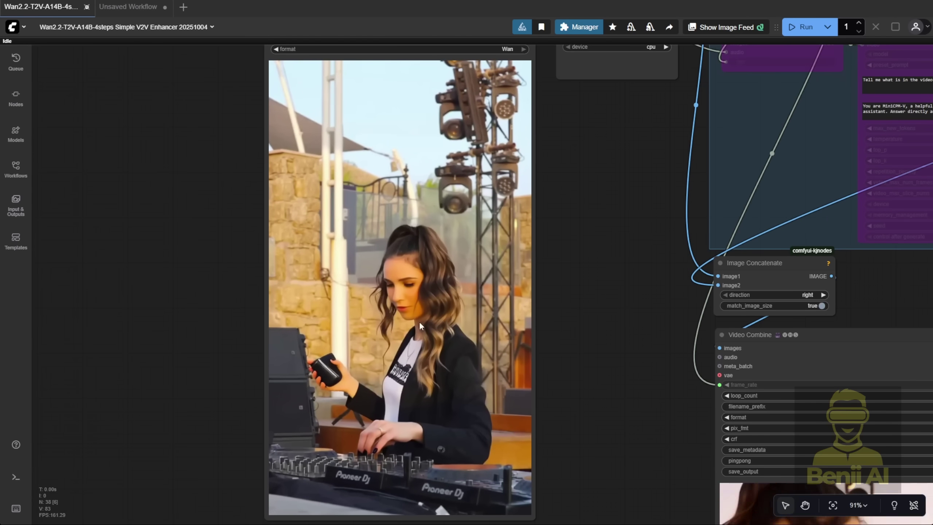
right_click(405, 273)
click(443, 253)
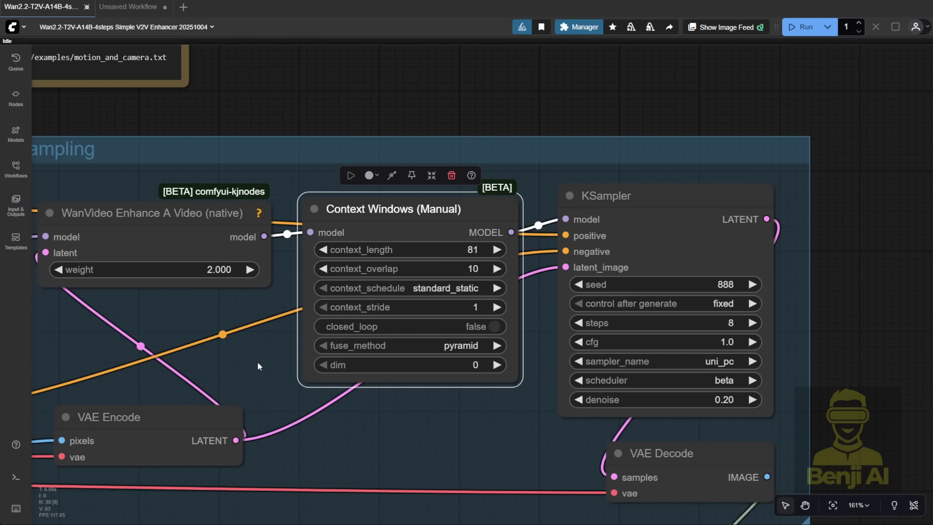
Step: Review the Load models group and the Load Video (Path) node with its width, height and resize connections
scroll(257, 362, down, 5)
scroll(401, 231, up, 2)
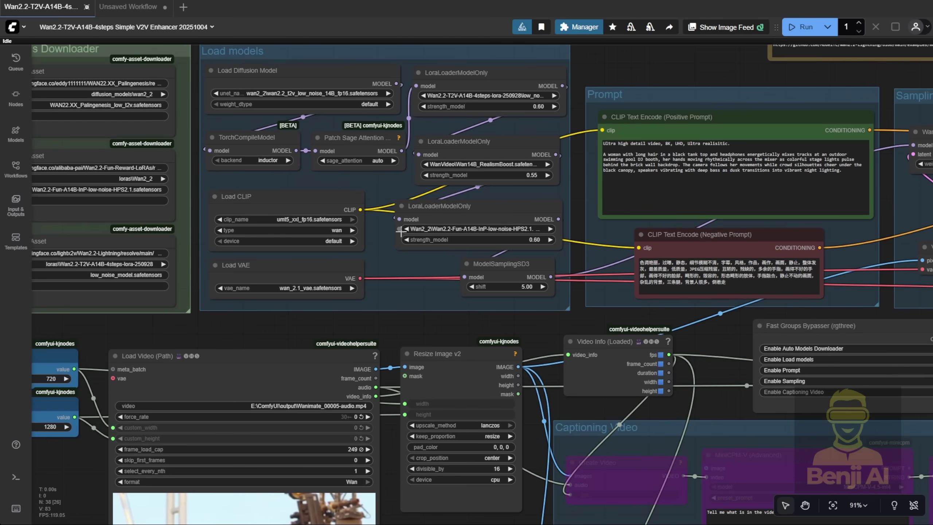
scroll(400, 230, up, 3)
scroll(357, 305, down, 3)
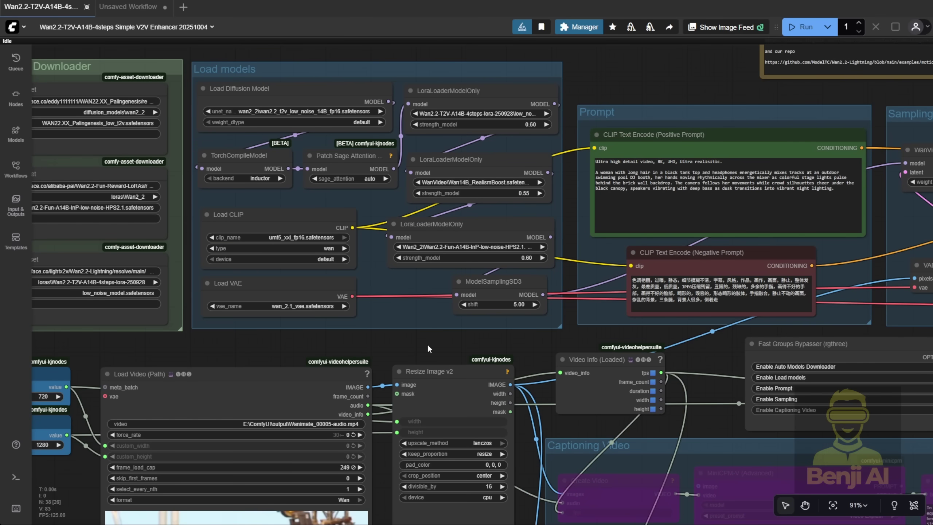
drag(428, 348, 310, 177)
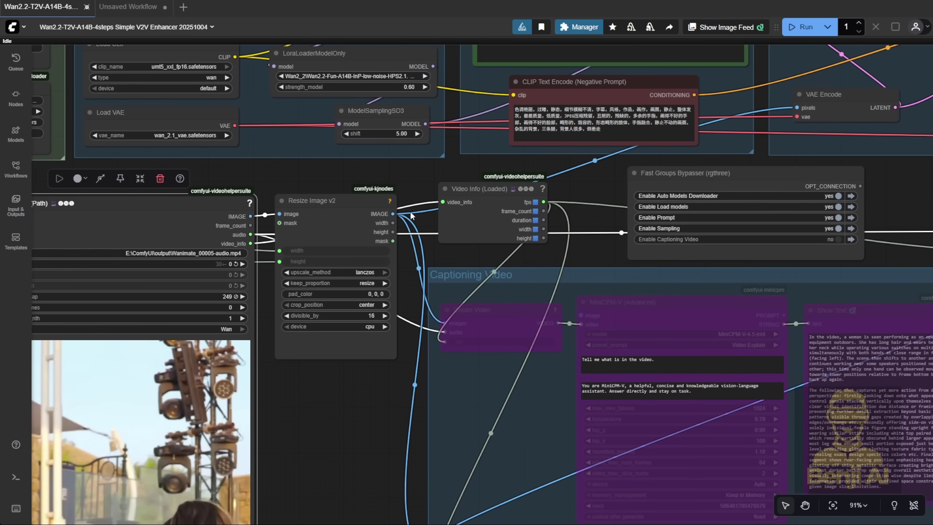
drag(252, 177, 459, 152)
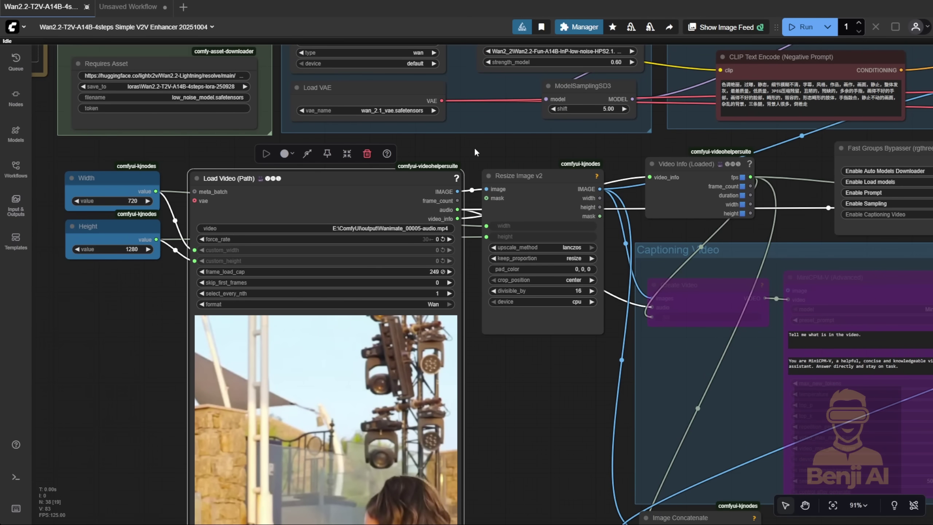
Step: Enable the Captioning Video group in the Fast Groups Bypasser
scroll(623, 155, right, 10)
scroll(623, 156, up, 5)
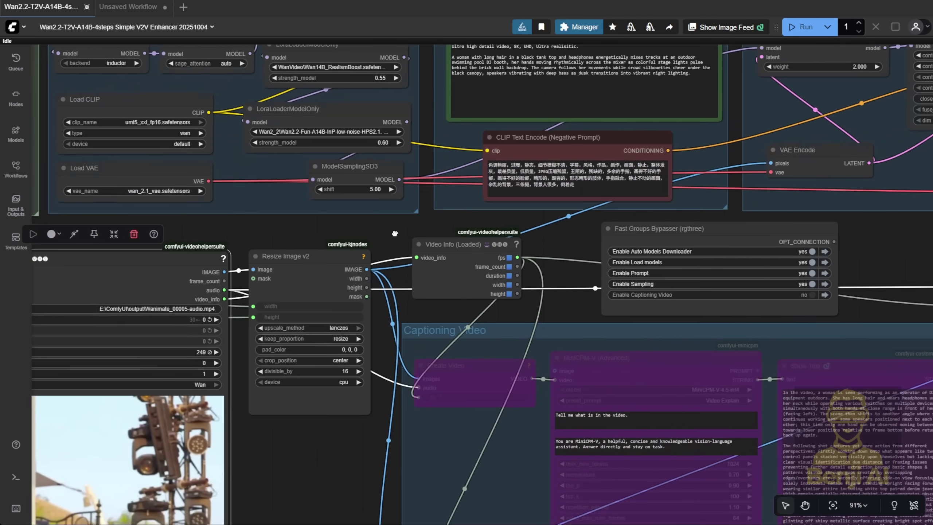
scroll(635, 275, up, 3)
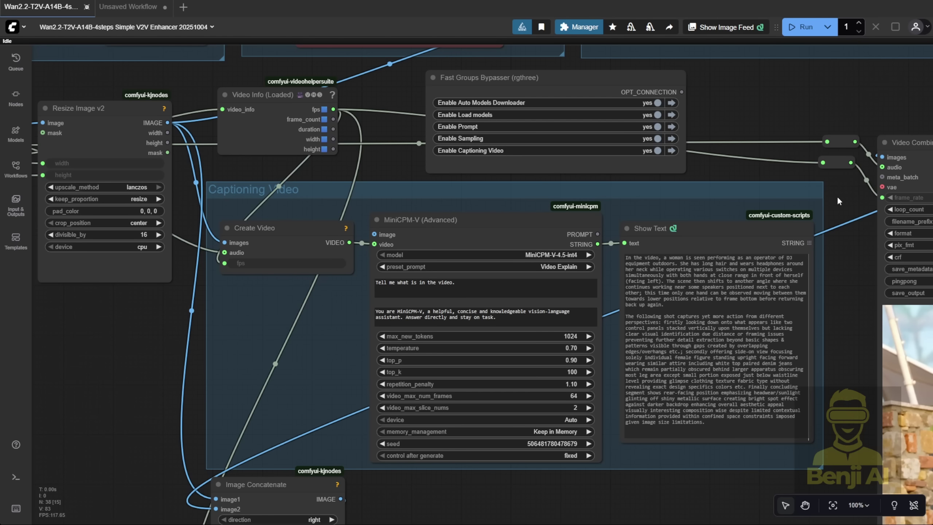
Step: Connect the Show Text node's STRING output to the text input of the positive prompt's CLIP Text Encode node
scroll(836, 195, down, 1)
drag(836, 195, 829, 323)
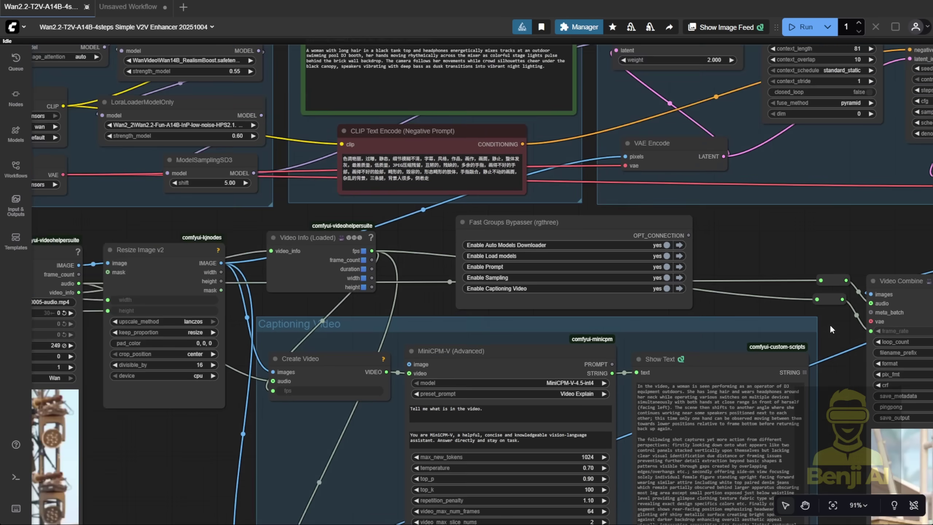
scroll(826, 318, down, 1)
scroll(826, 318, down, 1)
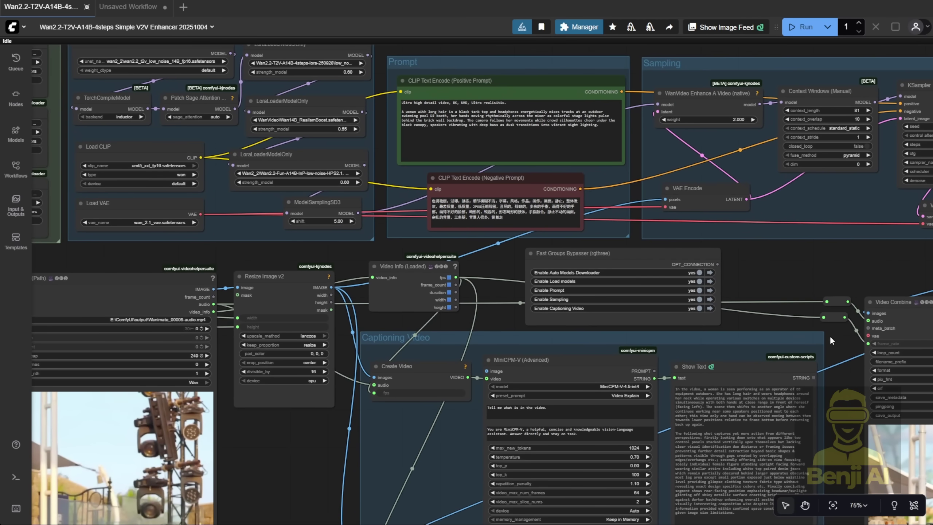
drag(804, 373, 451, 145)
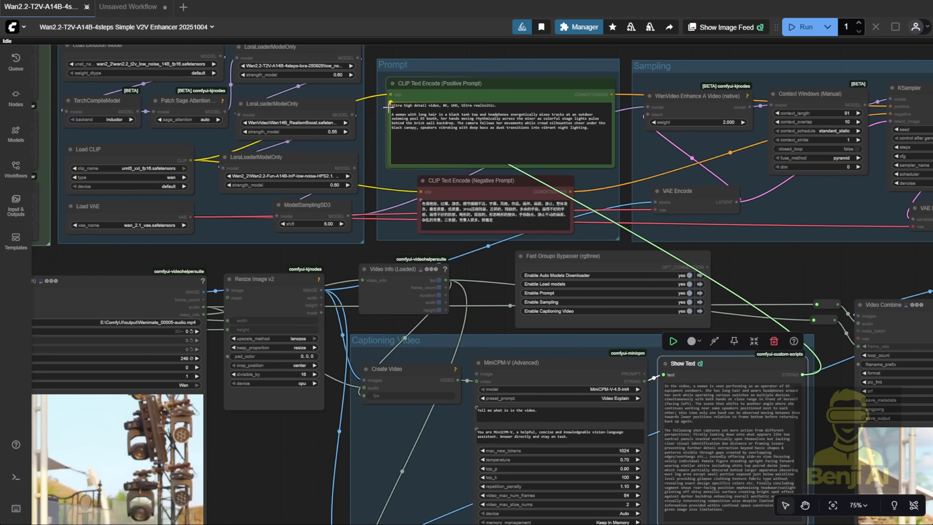
scroll(388, 106, up, 8)
click(389, 101)
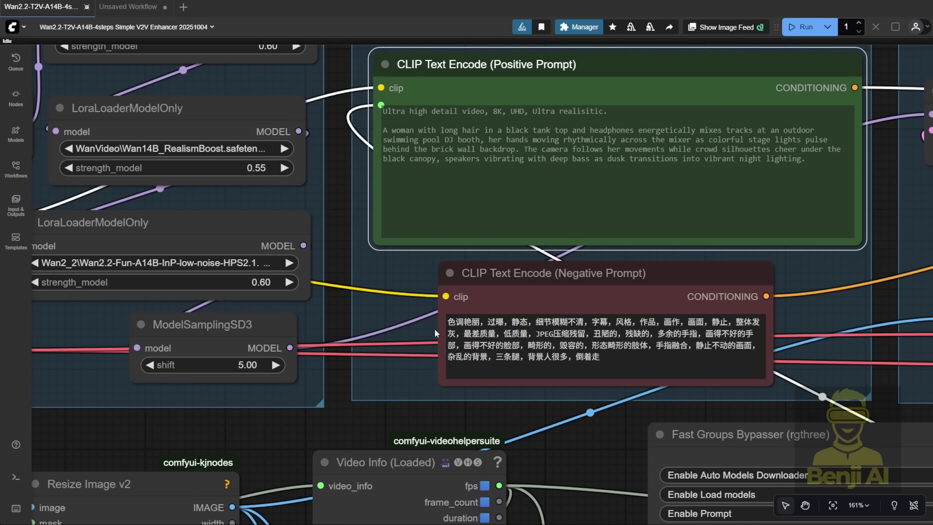
scroll(606, 441, down, 4)
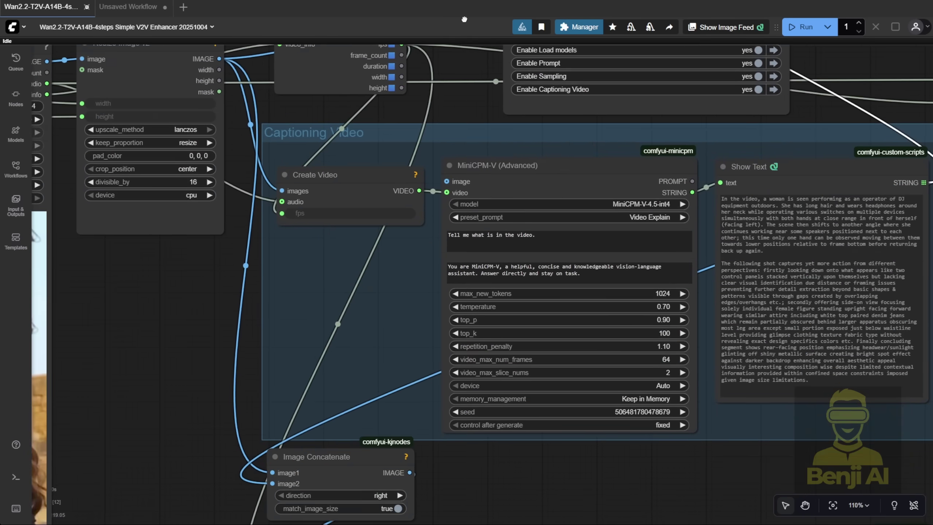
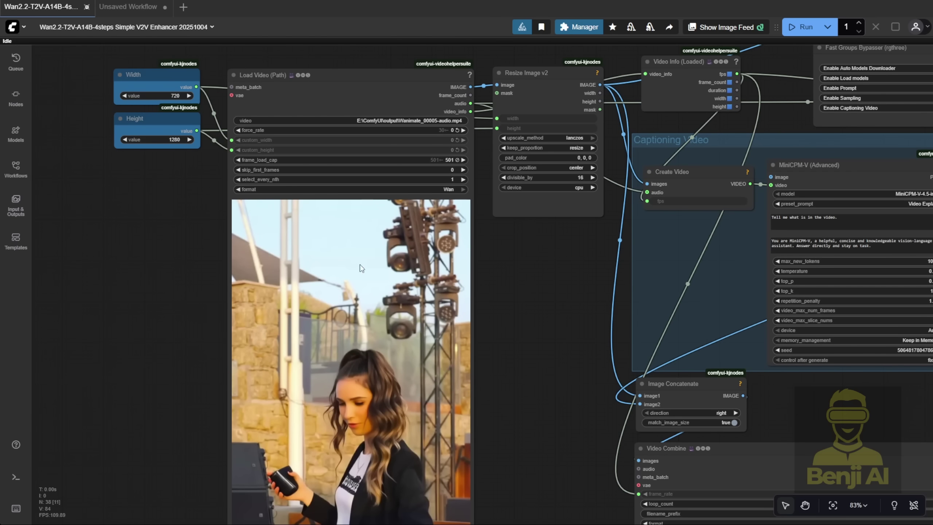
Step: Compare the enhancer workflow's Width and Height nodes with the Width and Height nodes in the Unsaved Workflow
scroll(133, 119, up, 4)
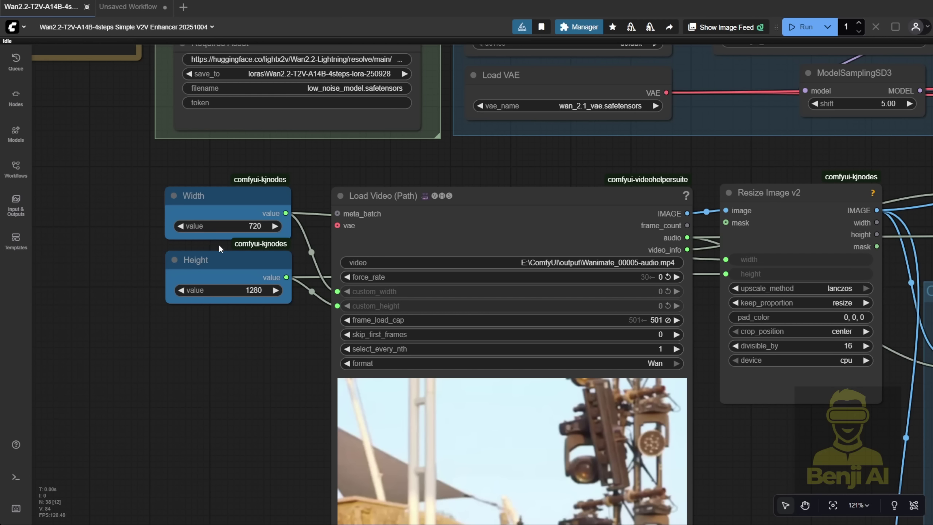
click(217, 196)
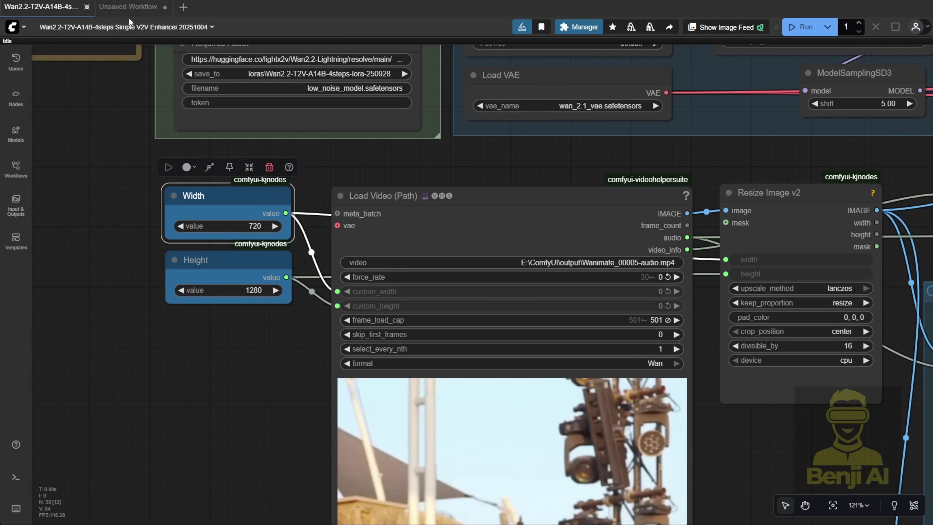
mouse_move(133, 12)
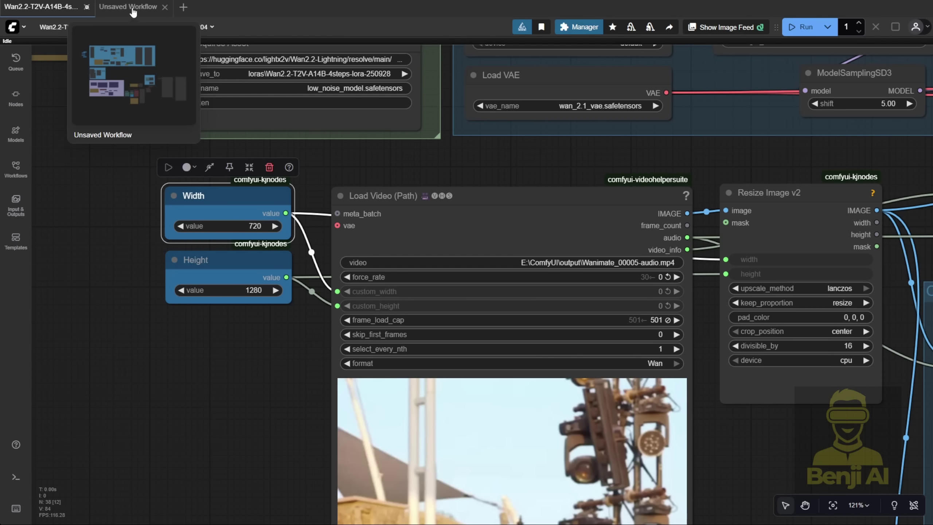
click(133, 8)
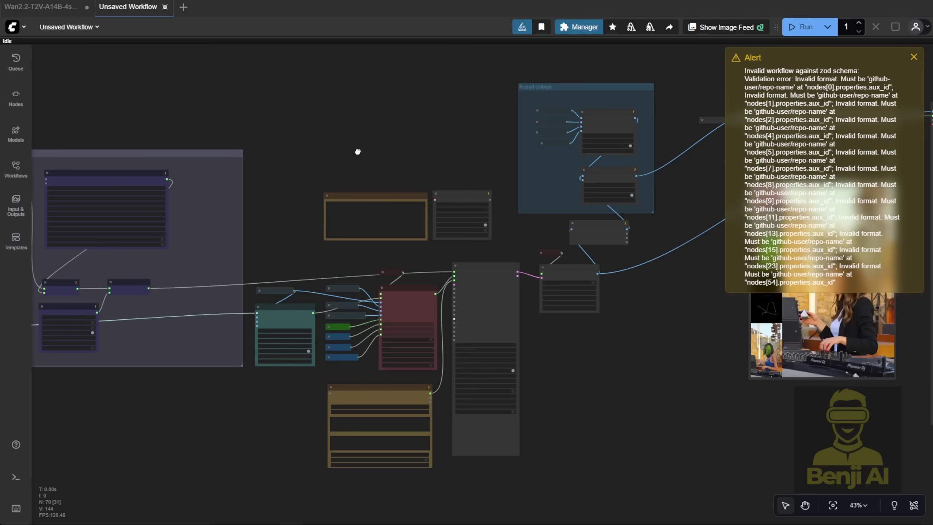
scroll(440, 184, left, 10)
scroll(536, 222, up, 3)
drag(536, 222, 660, 369)
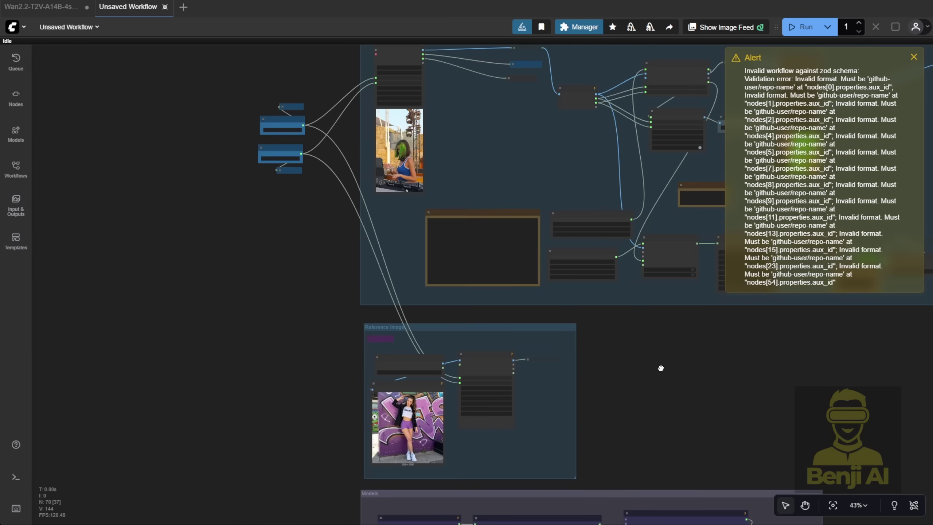
scroll(316, 131, up, 7)
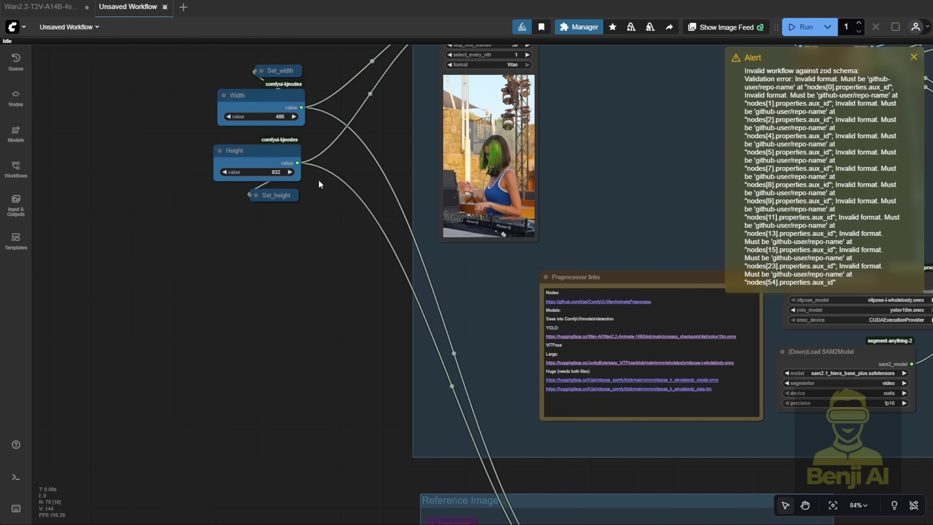
Step: Return to the Simple V2V Enhancer workflow and review how the Load Video (Path) node feeds the Resize Image v2 node
click(41, 6)
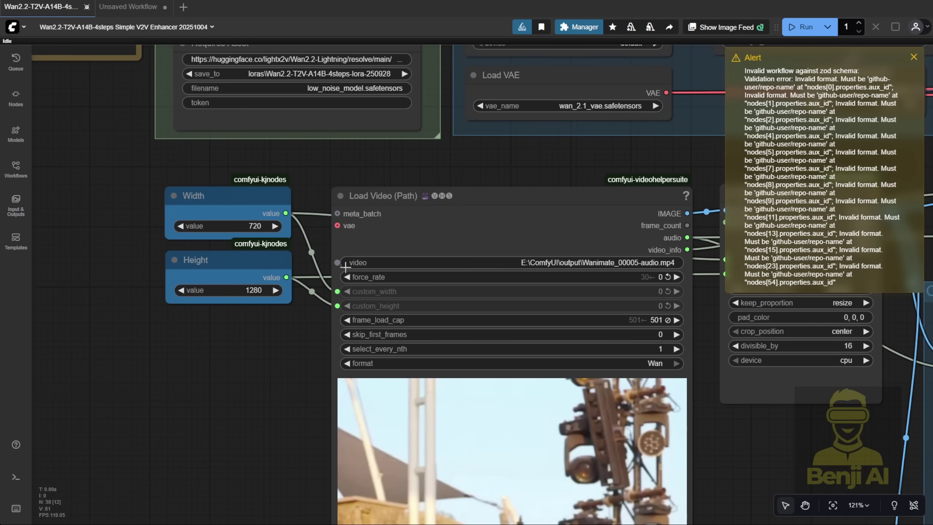
scroll(336, 282, down, 1)
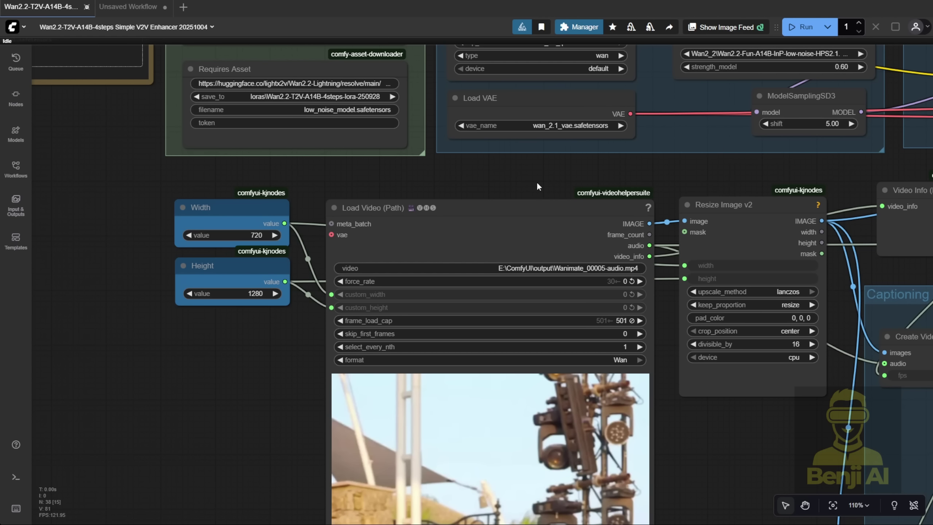
scroll(536, 182, down, 10)
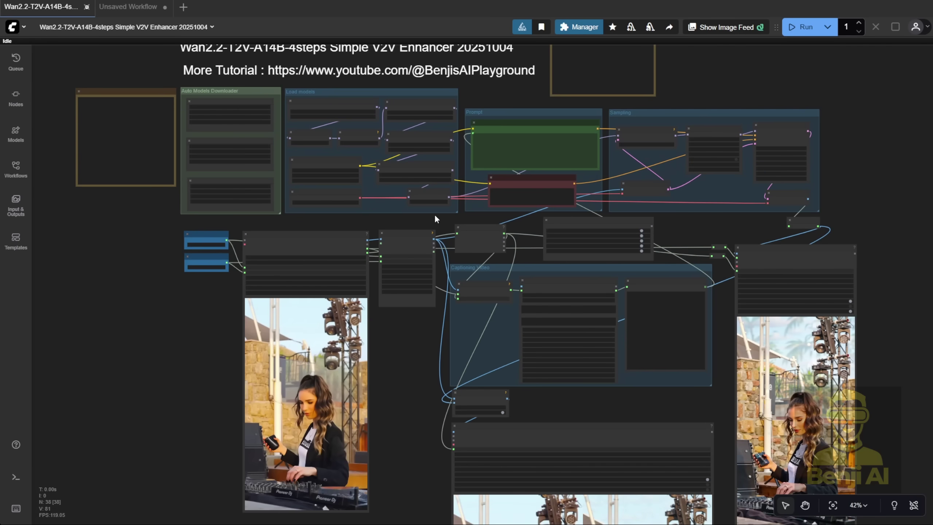
scroll(273, 223, up, 1)
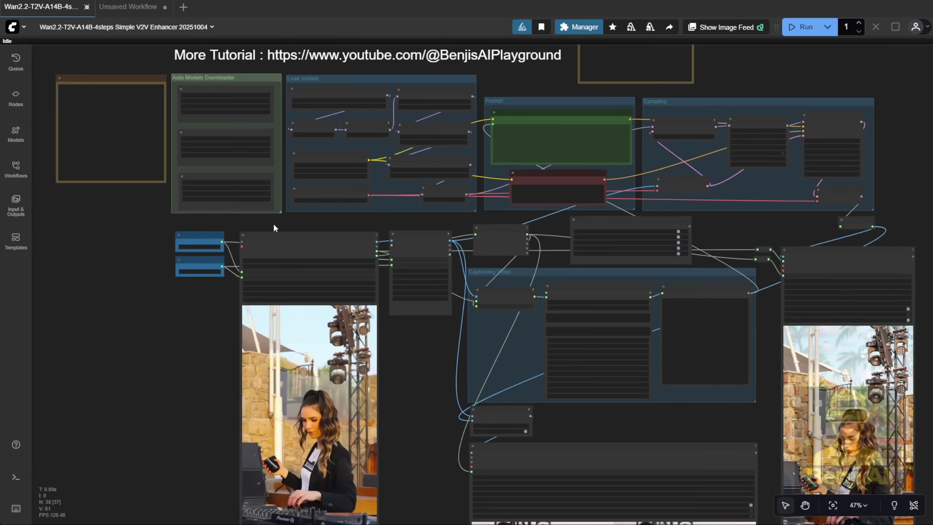
scroll(273, 223, up, 6)
click(318, 240)
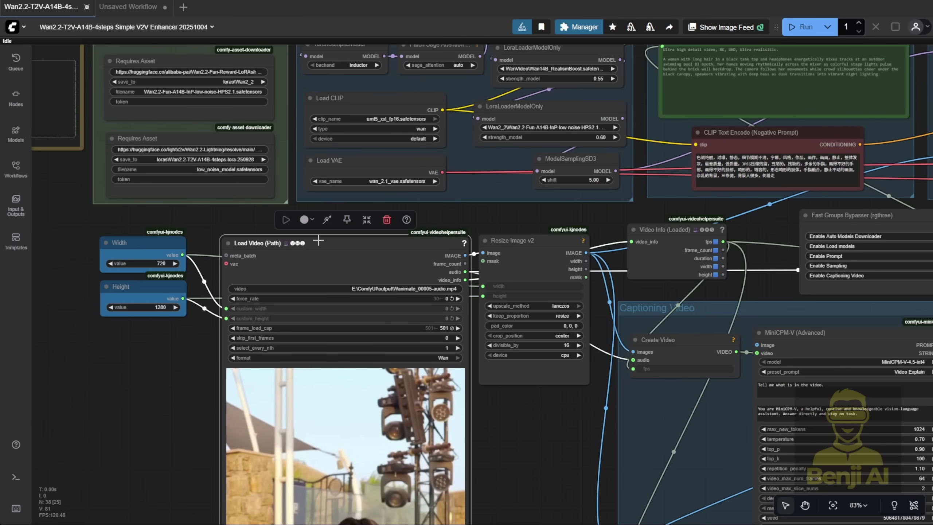
scroll(482, 254, up, 4)
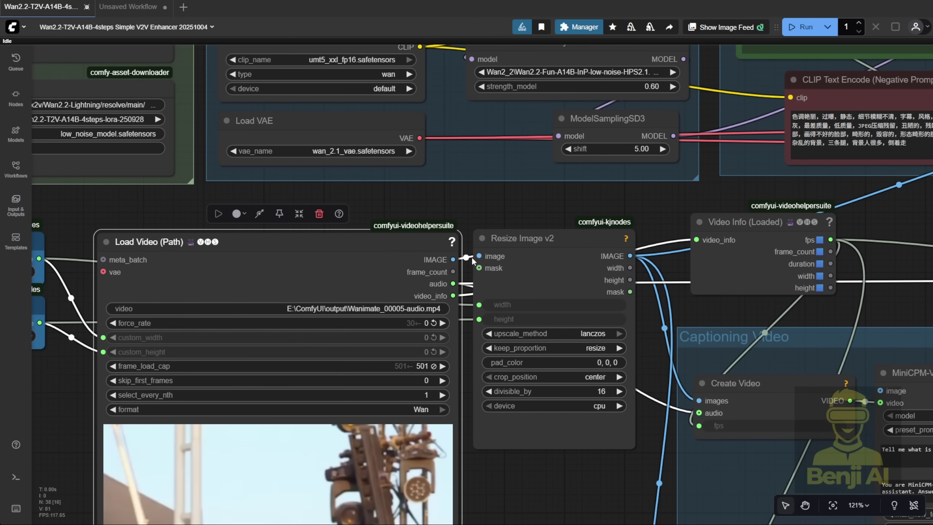
click(503, 239)
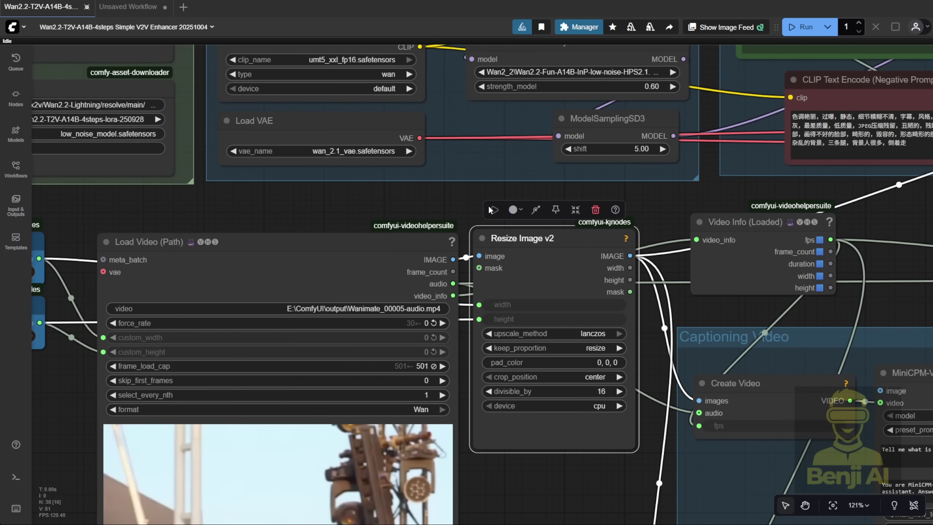
key(period)
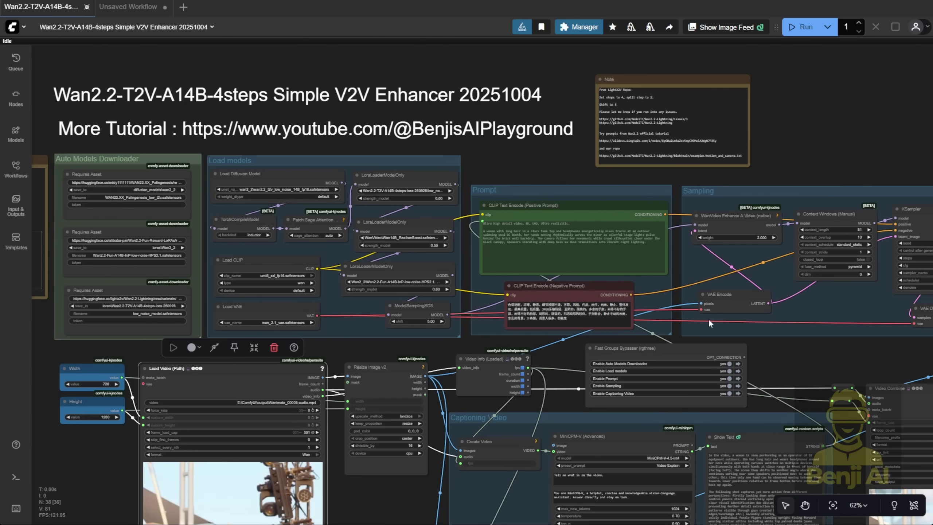
scroll(709, 323, down, 3)
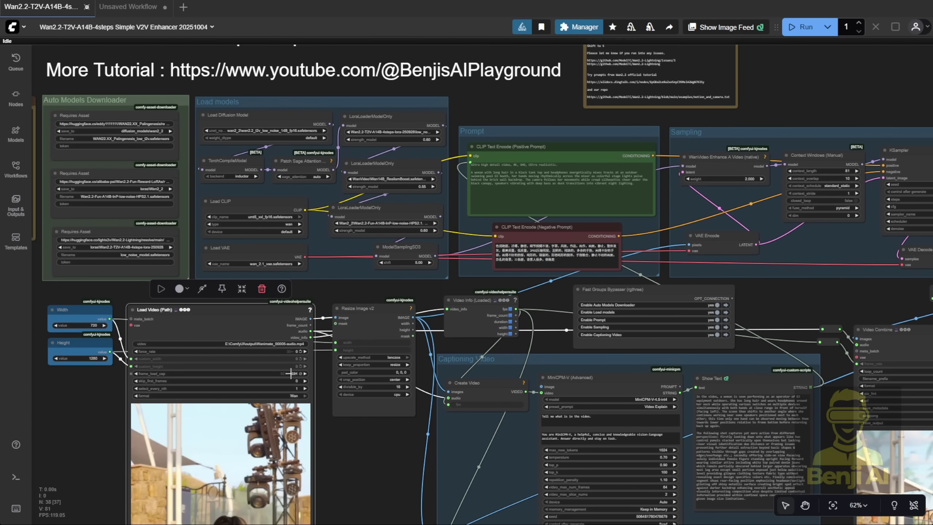
drag(348, 449, 347, 376)
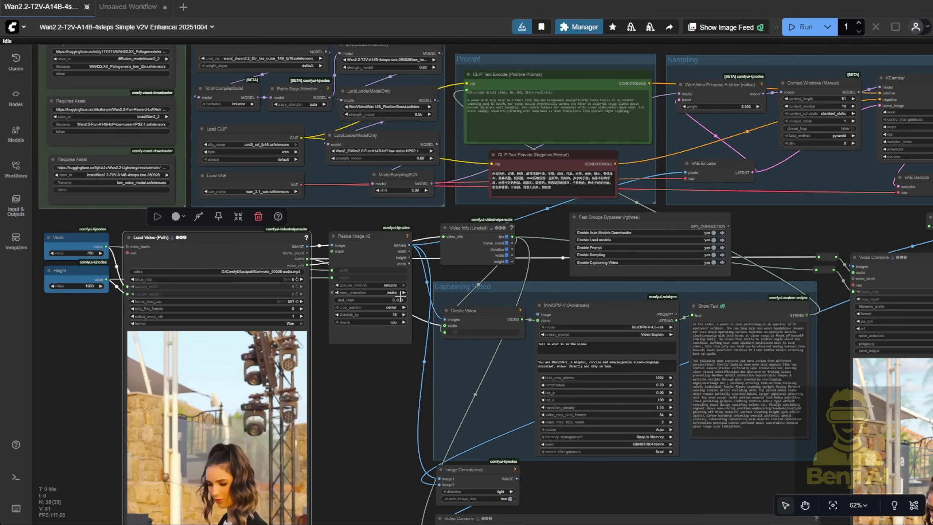
Step: Examine the side-by-side original and enhanced footage in the preview of the Video Combine node below Image Concatenate
scroll(400, 294, down, 3)
drag(742, 221, 619, 73)
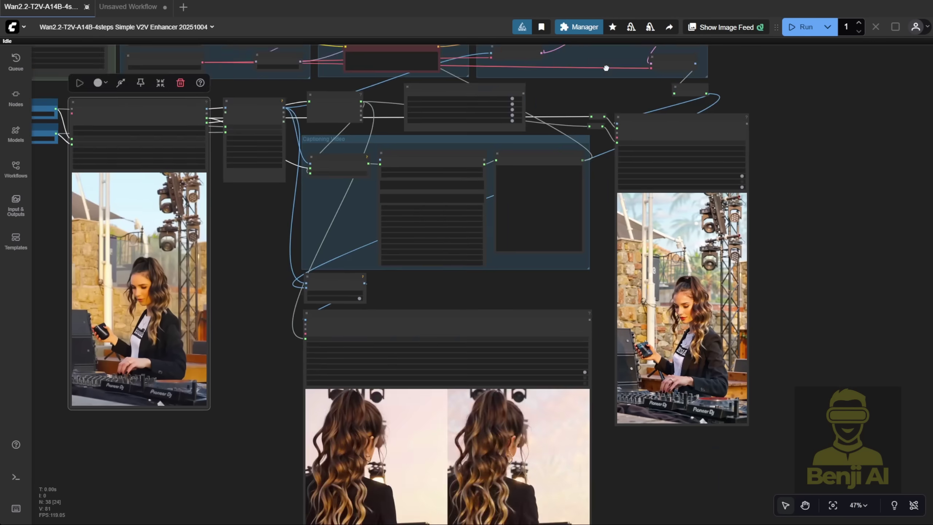
drag(415, 521, 402, 375)
scroll(404, 381, up, 6)
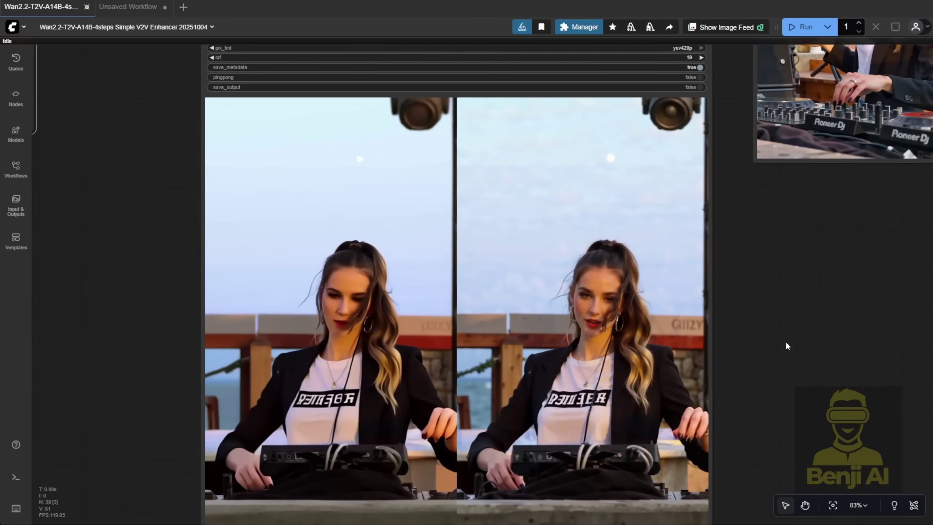
drag(786, 341, 779, 286)
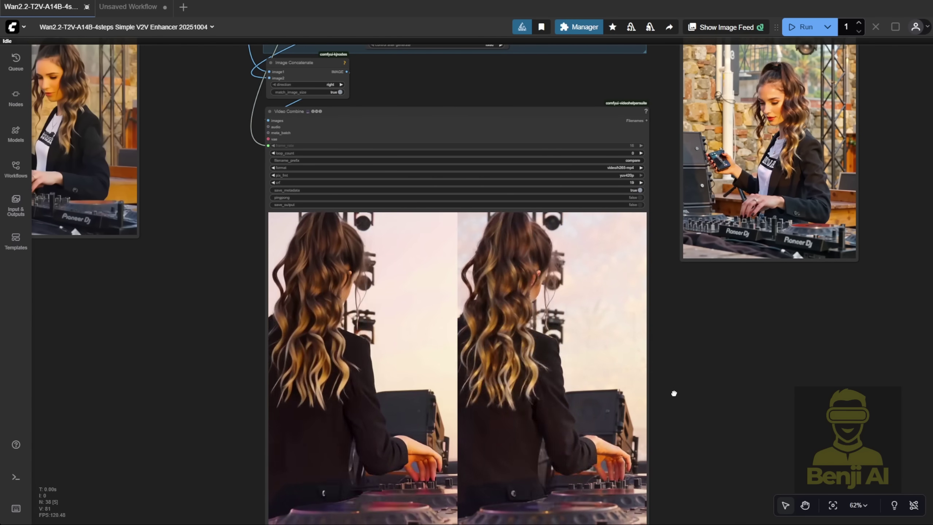
scroll(659, 343, up, 3)
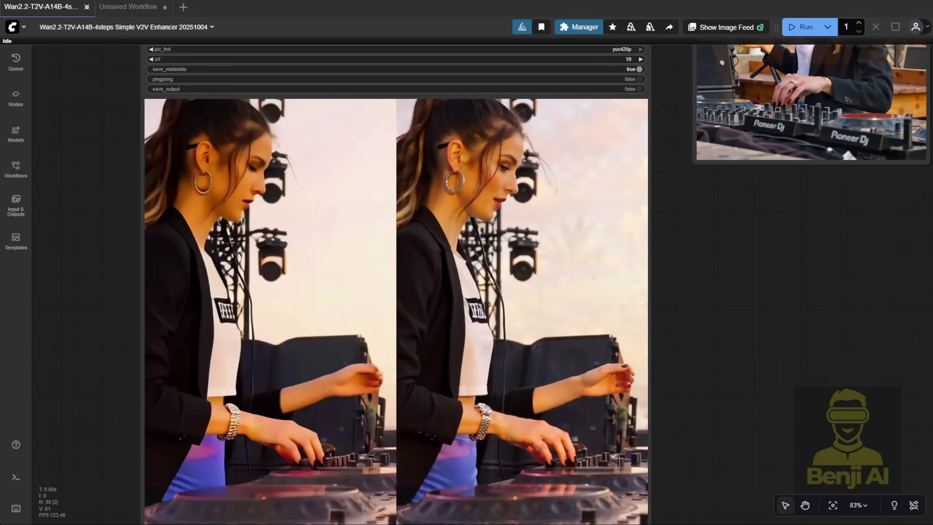